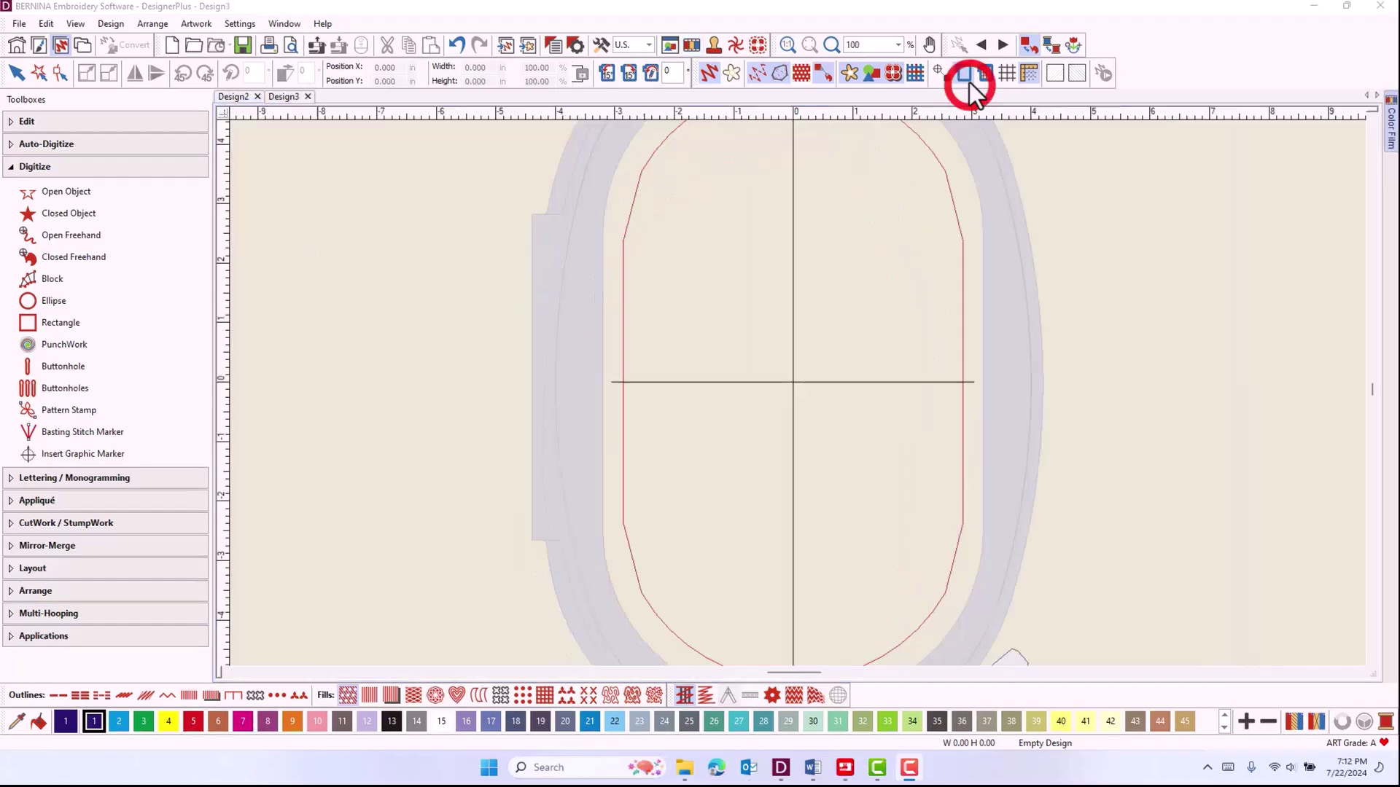
Choose the BERNINA Midi Hoop, 165 x 265, in Machine & Hoop options and confirm
left_click(964, 73)
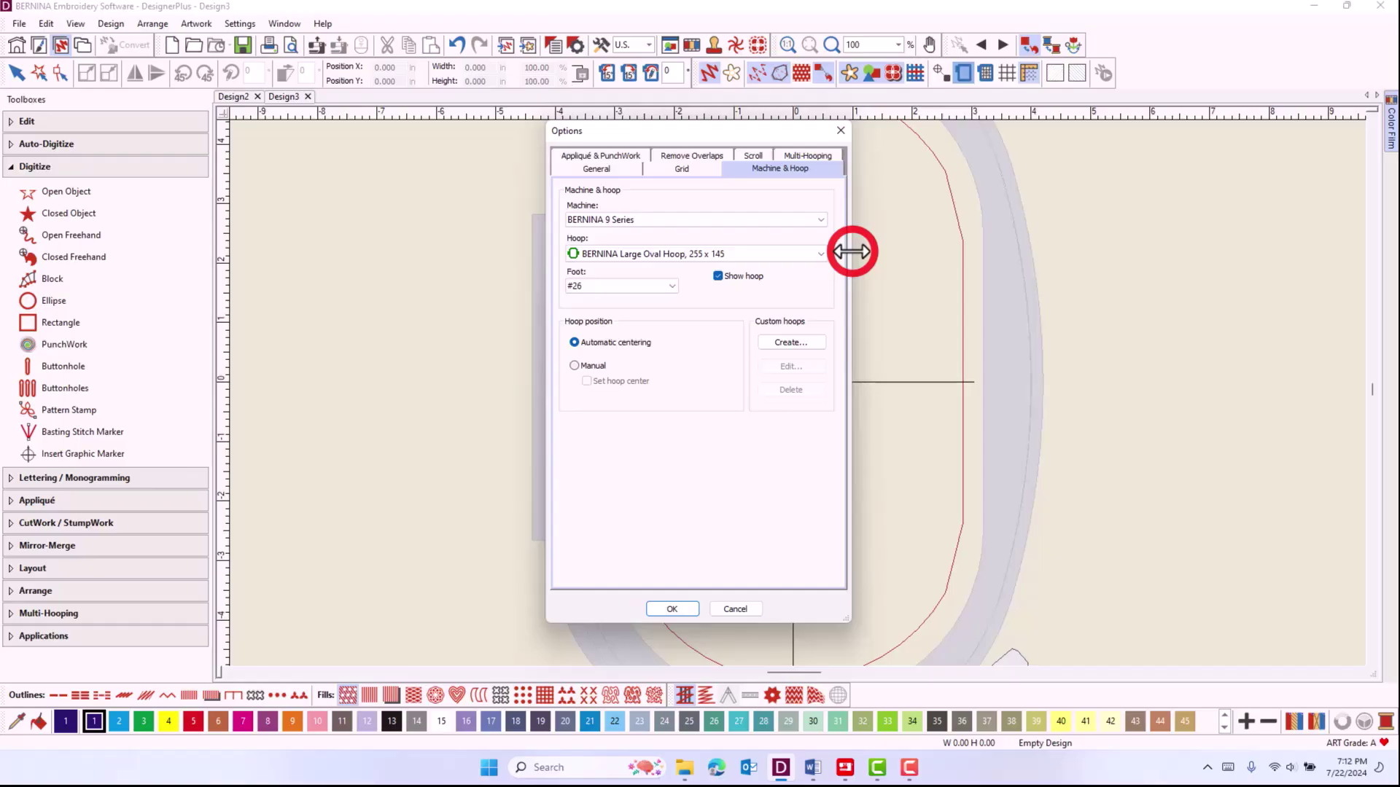
scroll(729, 256, "down", 1)
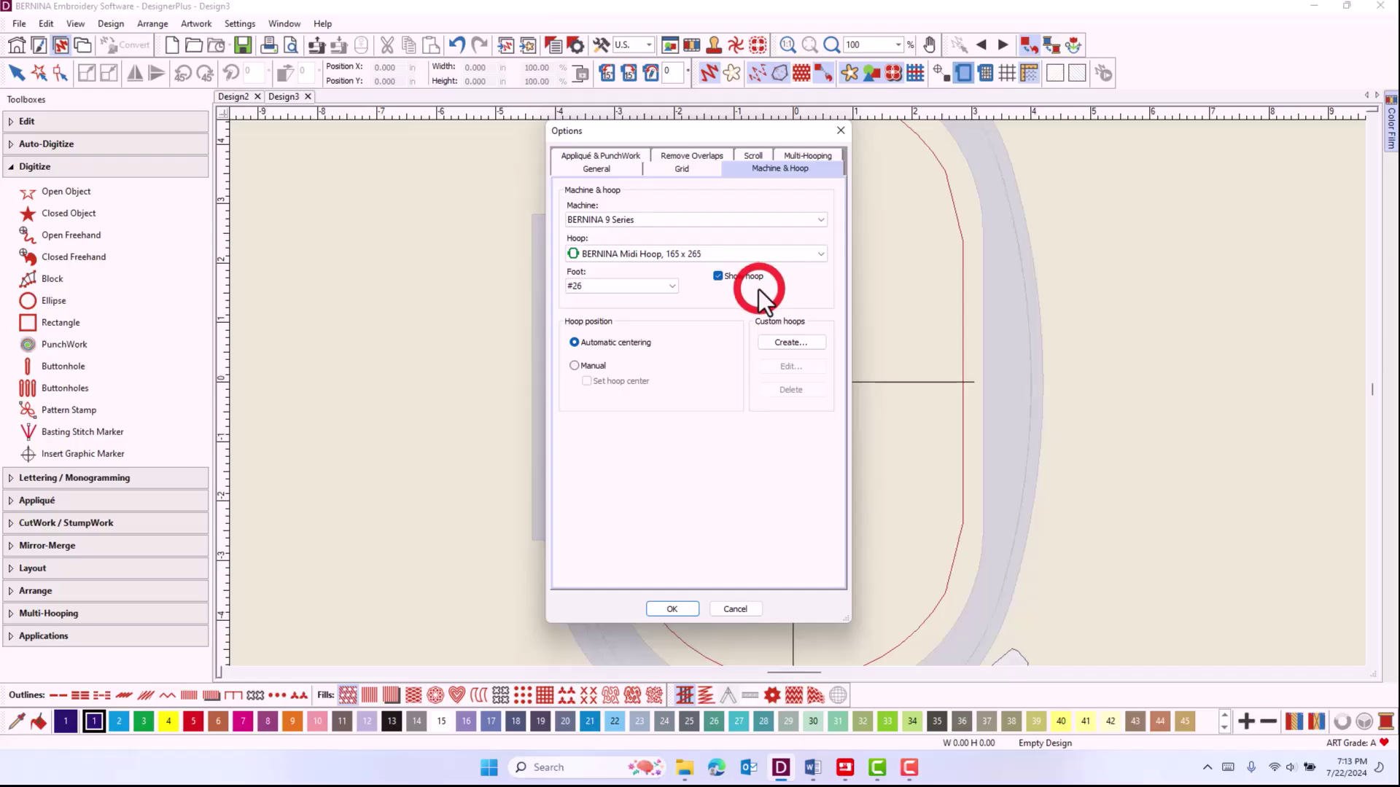
left_click(672, 608)
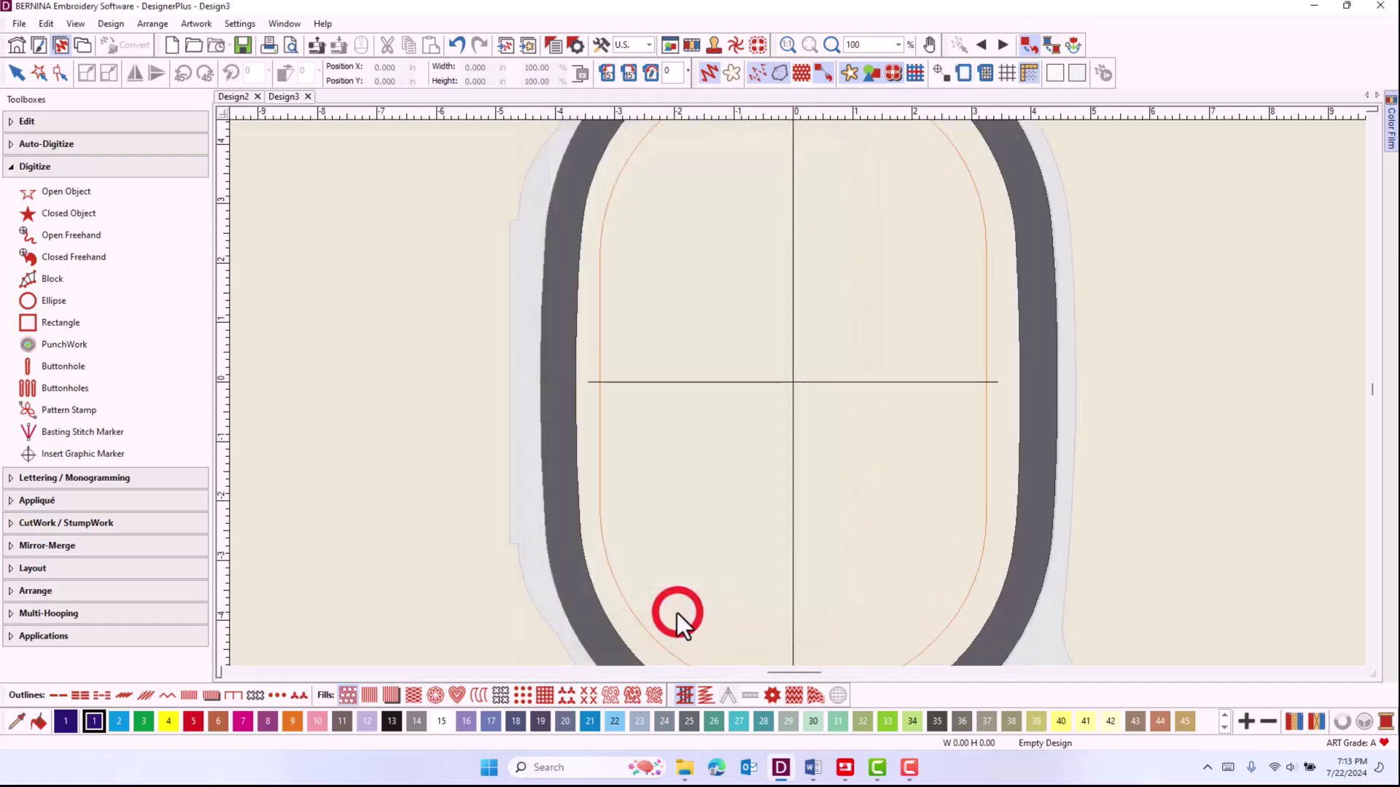
left_click(846, 768)
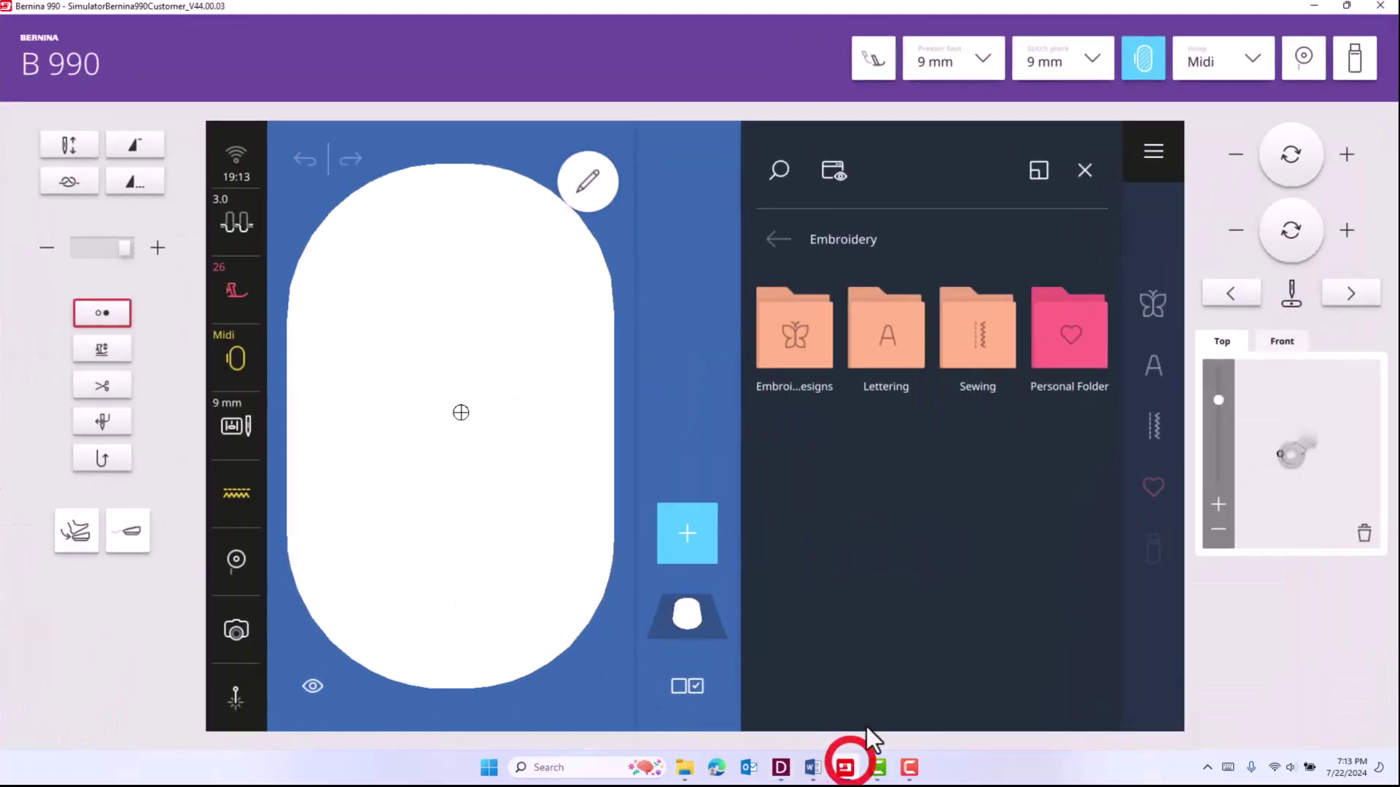
Switch the simulator's hoop background setting from no background to Scanned Image
left_click(303, 367)
left_click(300, 700)
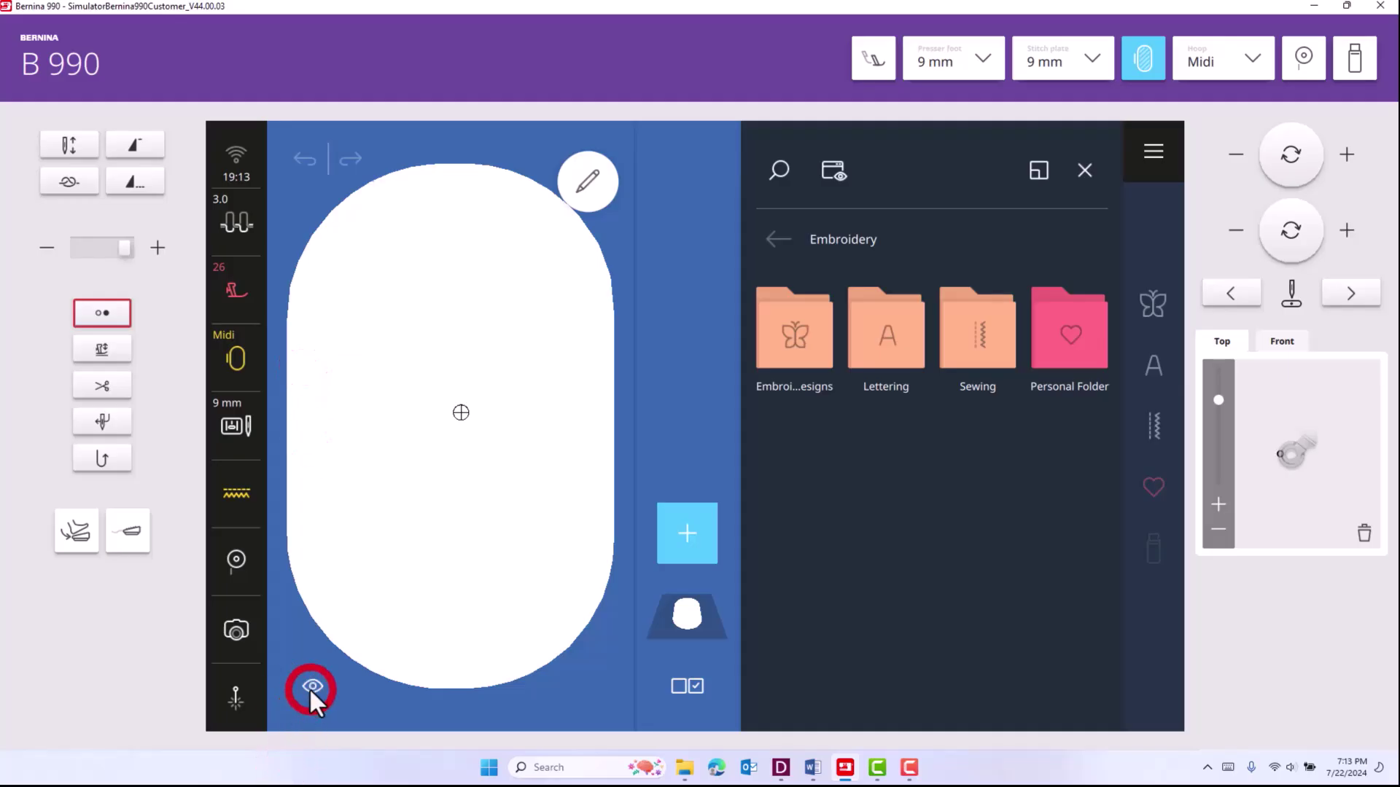
left_click(312, 689)
left_click(339, 434)
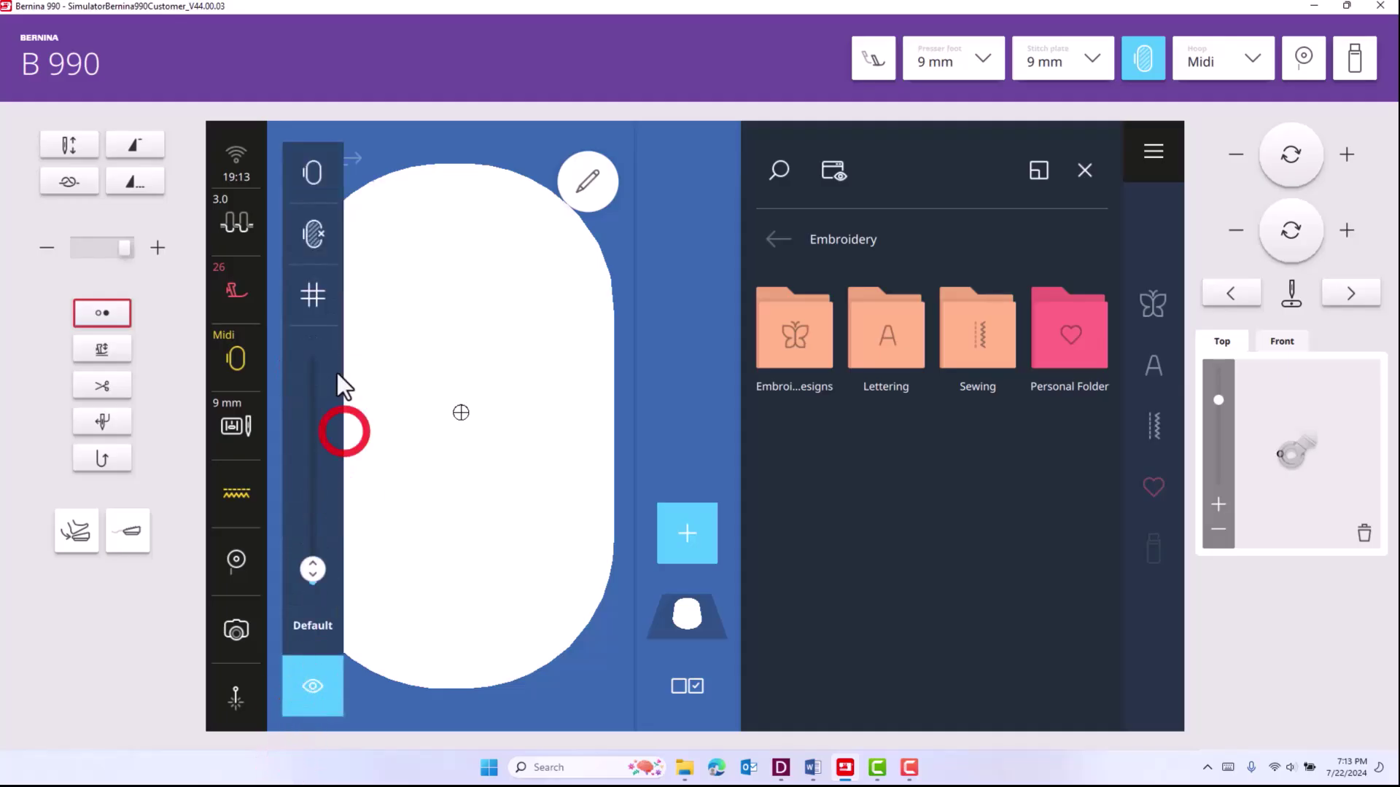
left_click(331, 150)
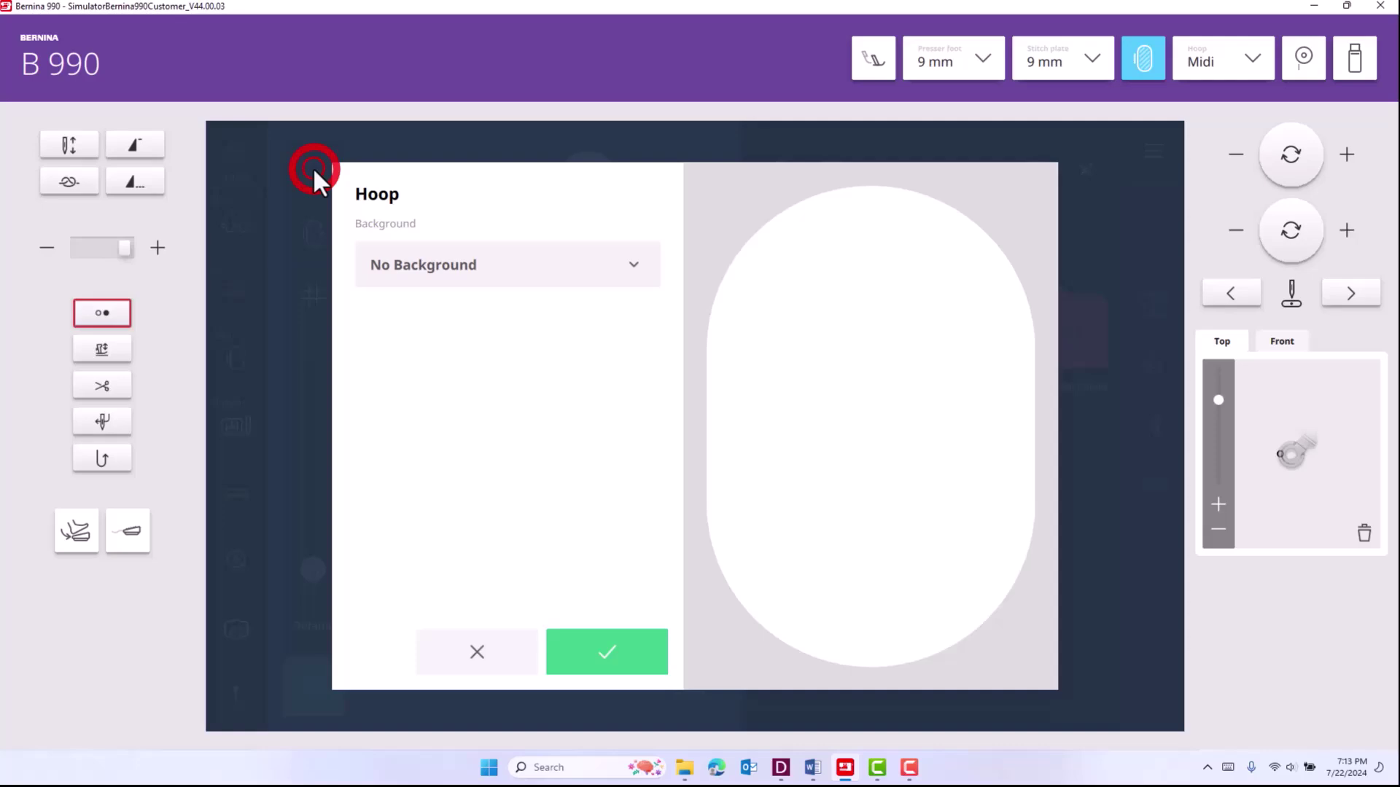
left_click(394, 279)
left_click(629, 264)
left_click(479, 313)
left_click(422, 361)
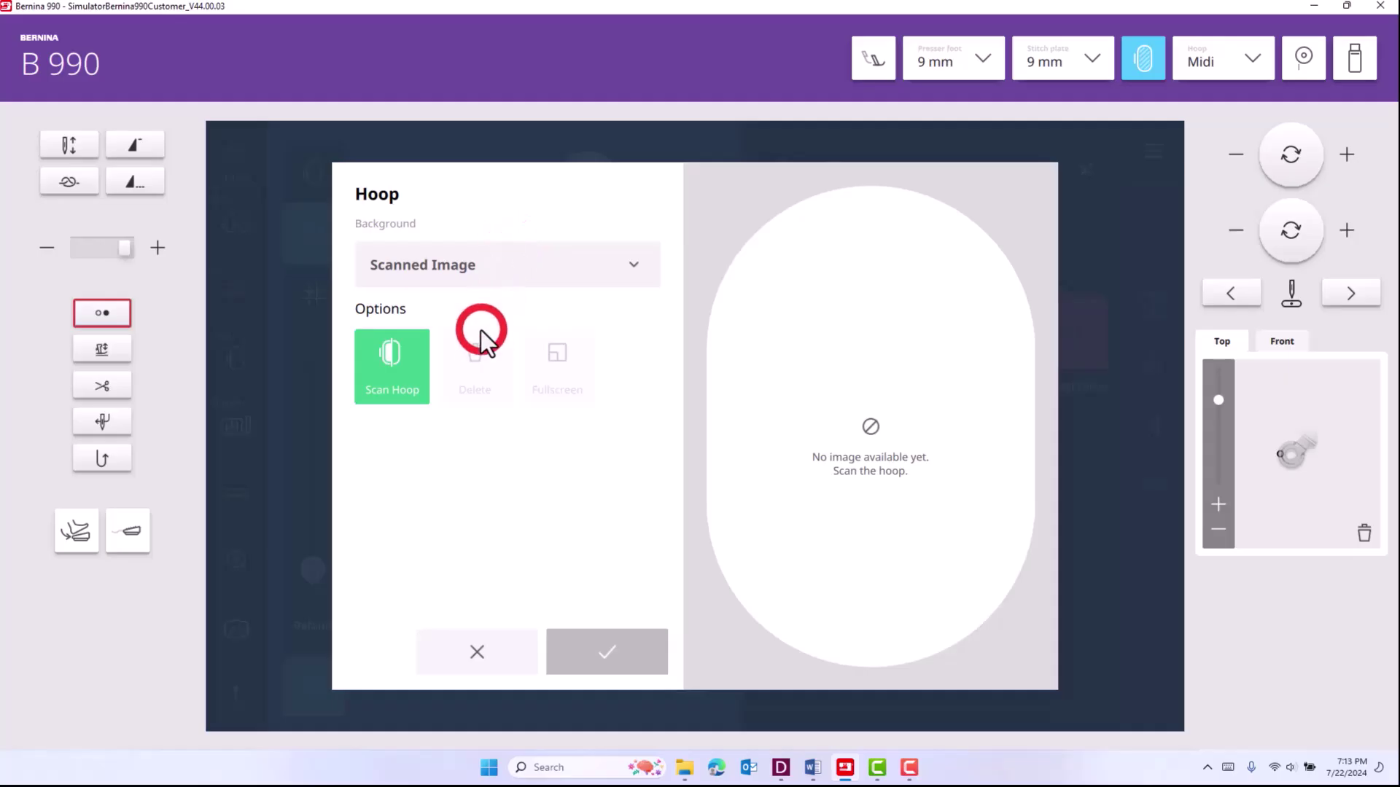
Scan the attached Midi hoop after confirming the scan area is clear
left_click(423, 504)
left_click(388, 401)
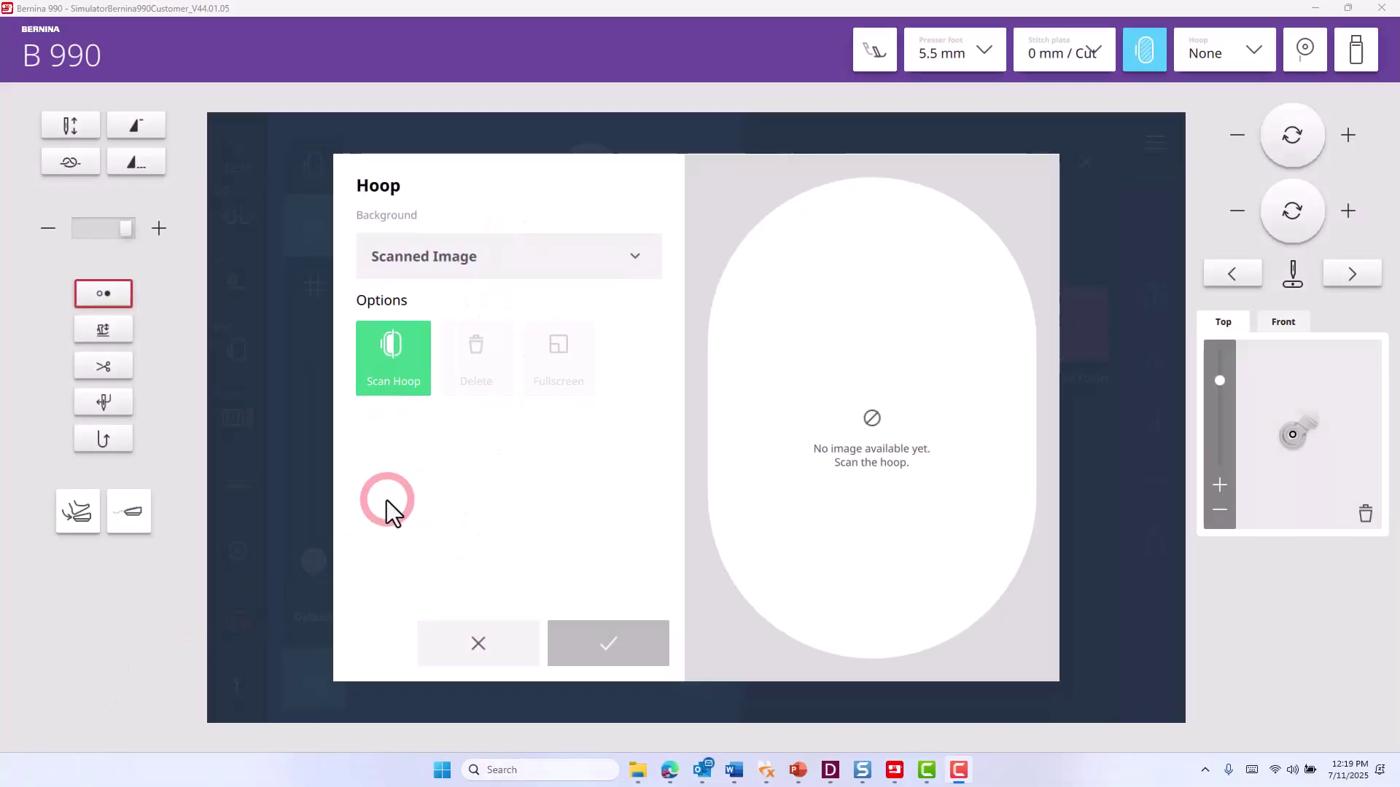
left_click(402, 388)
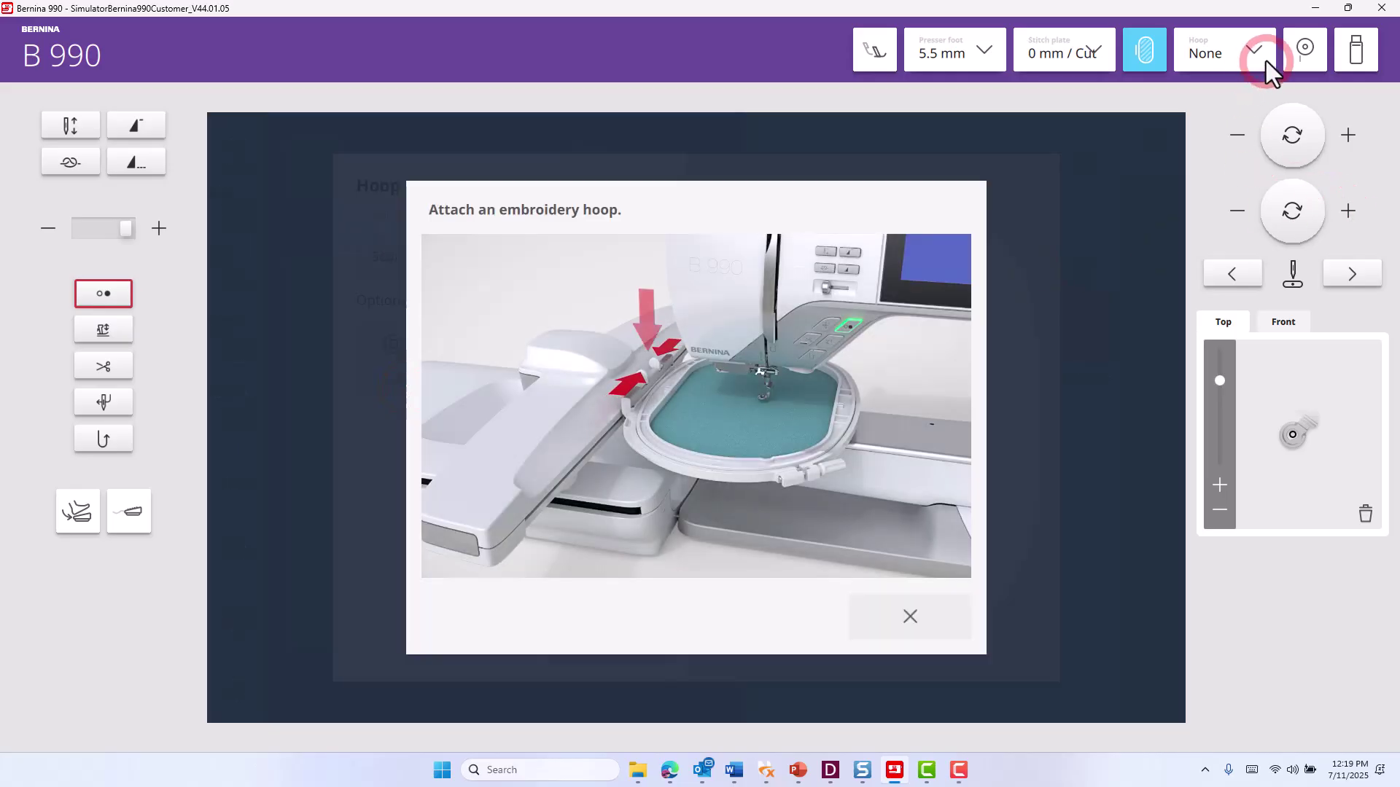
left_click(1257, 49)
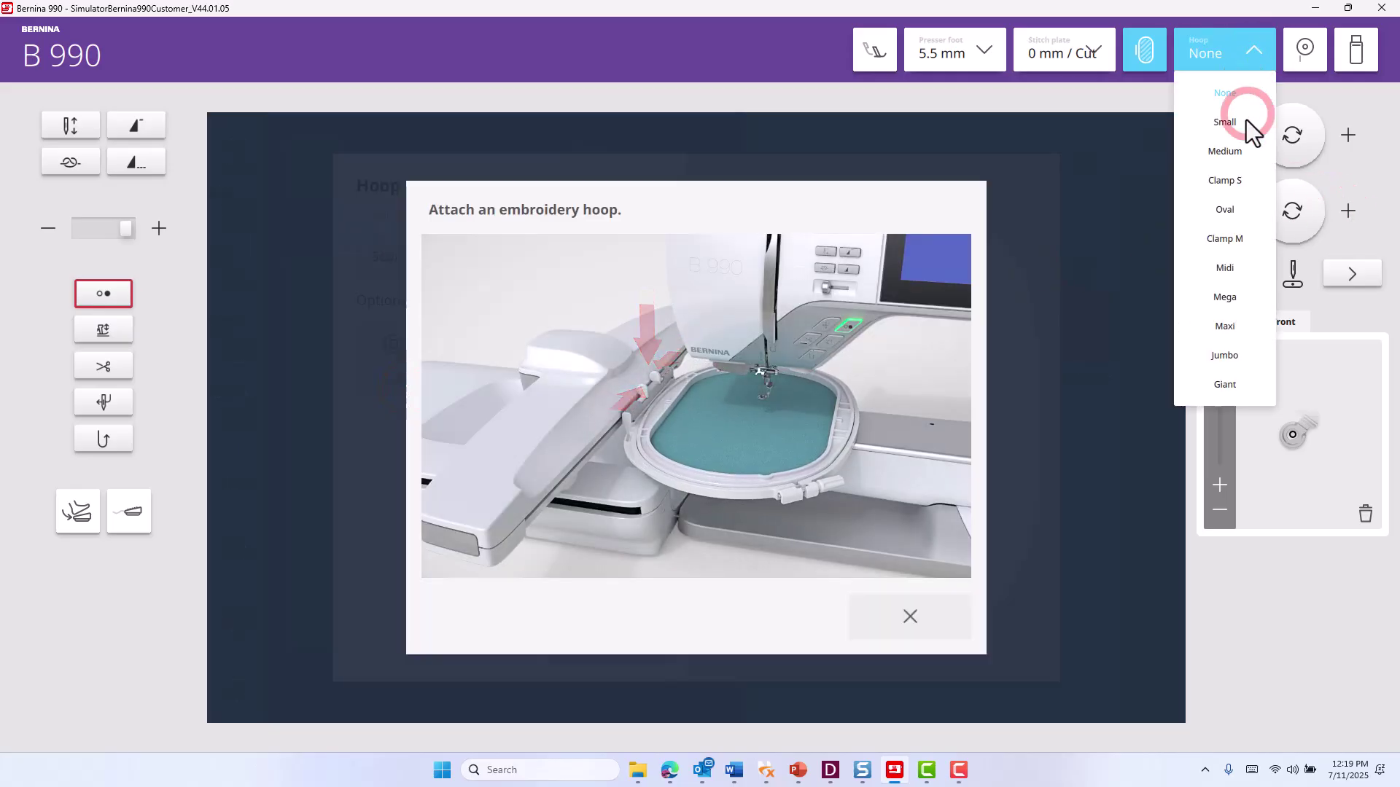
left_click(1216, 271)
left_click(925, 645)
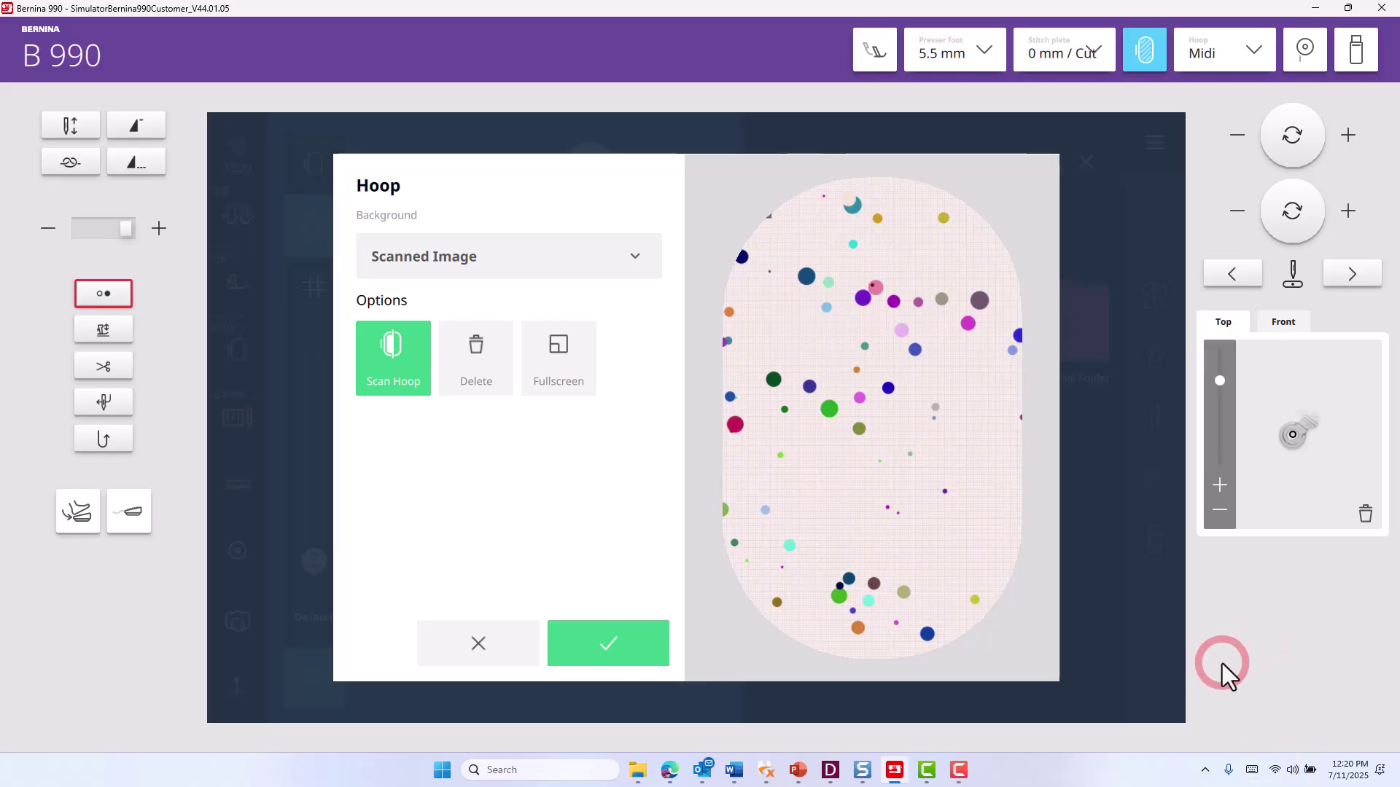
Accept the scanned background, set Embroidery Design Position to Saved Position, and exit settings
left_click(610, 658)
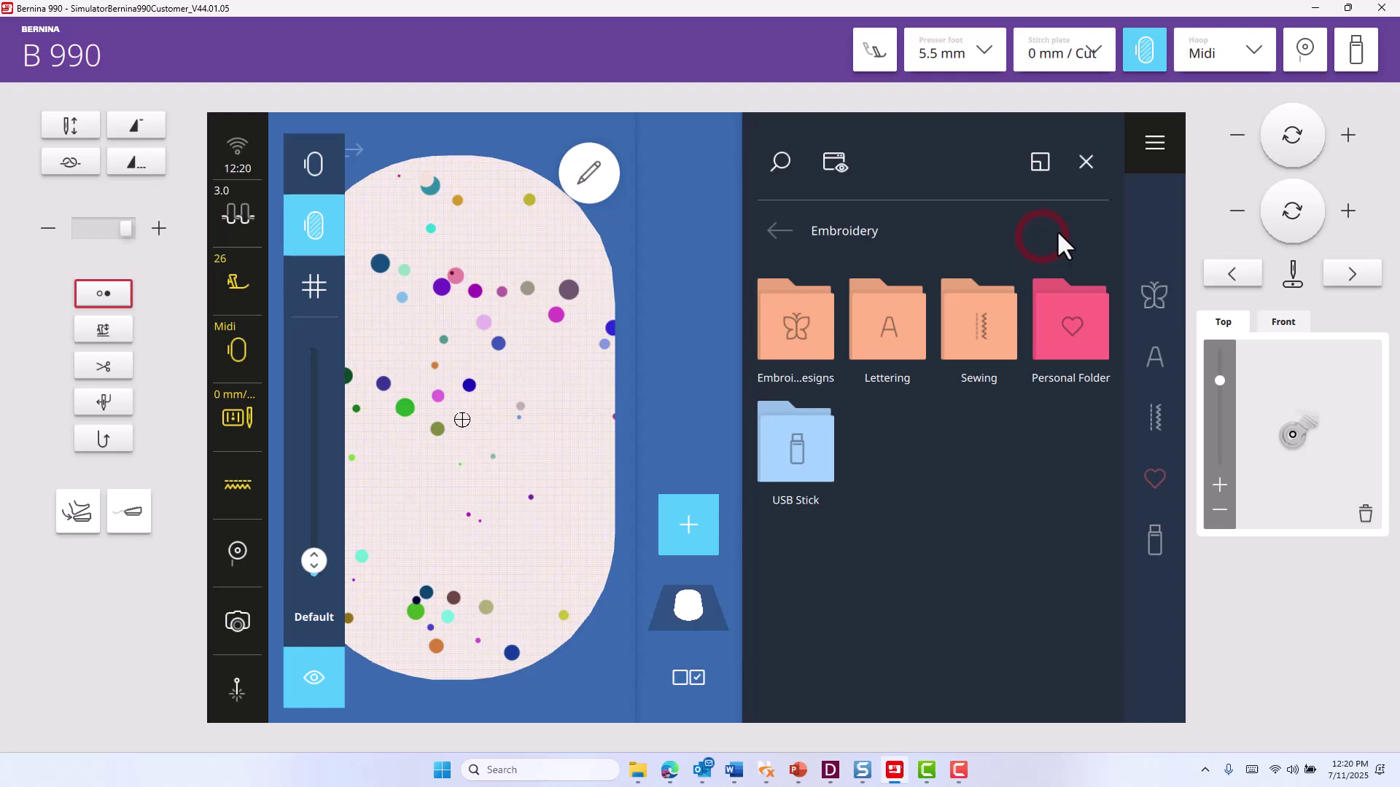
left_click(1149, 149)
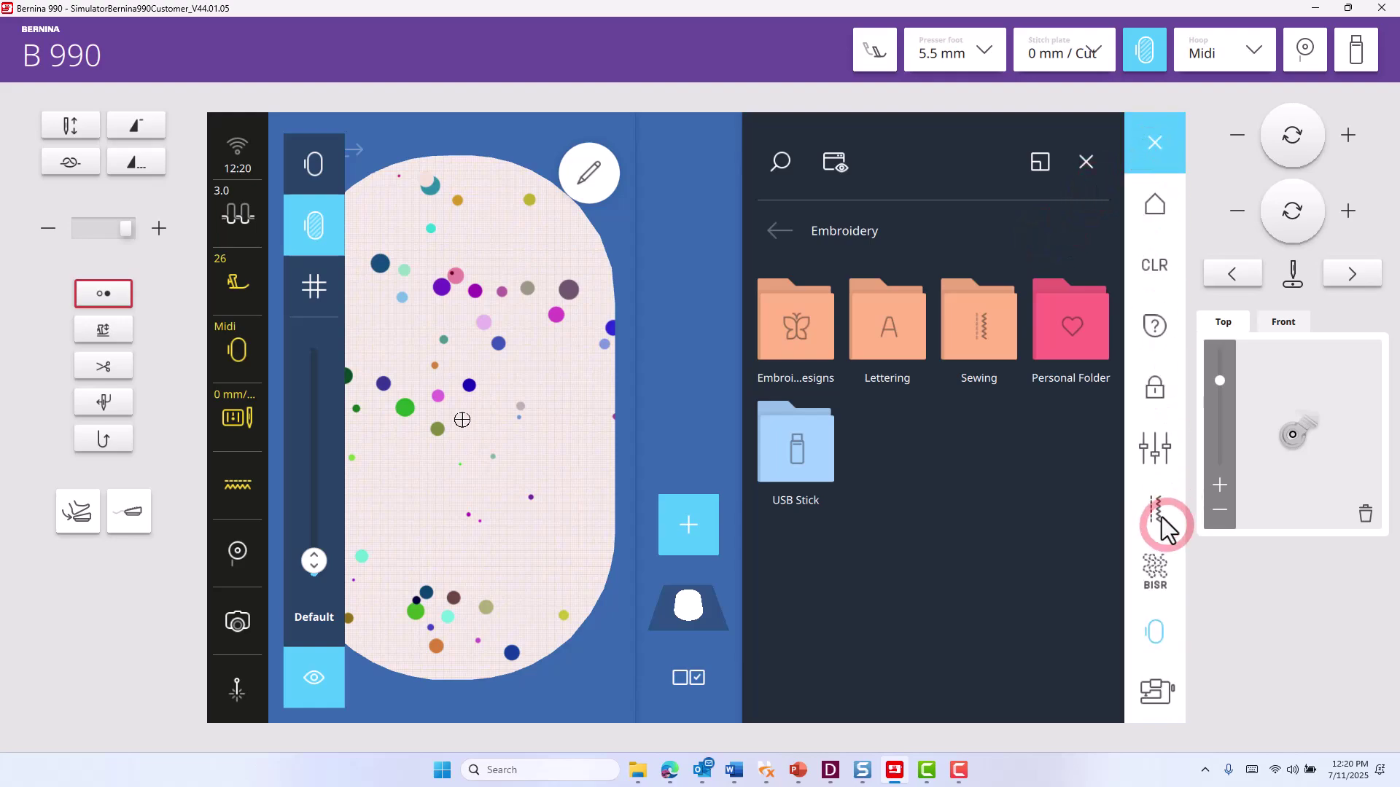
left_click(1157, 454)
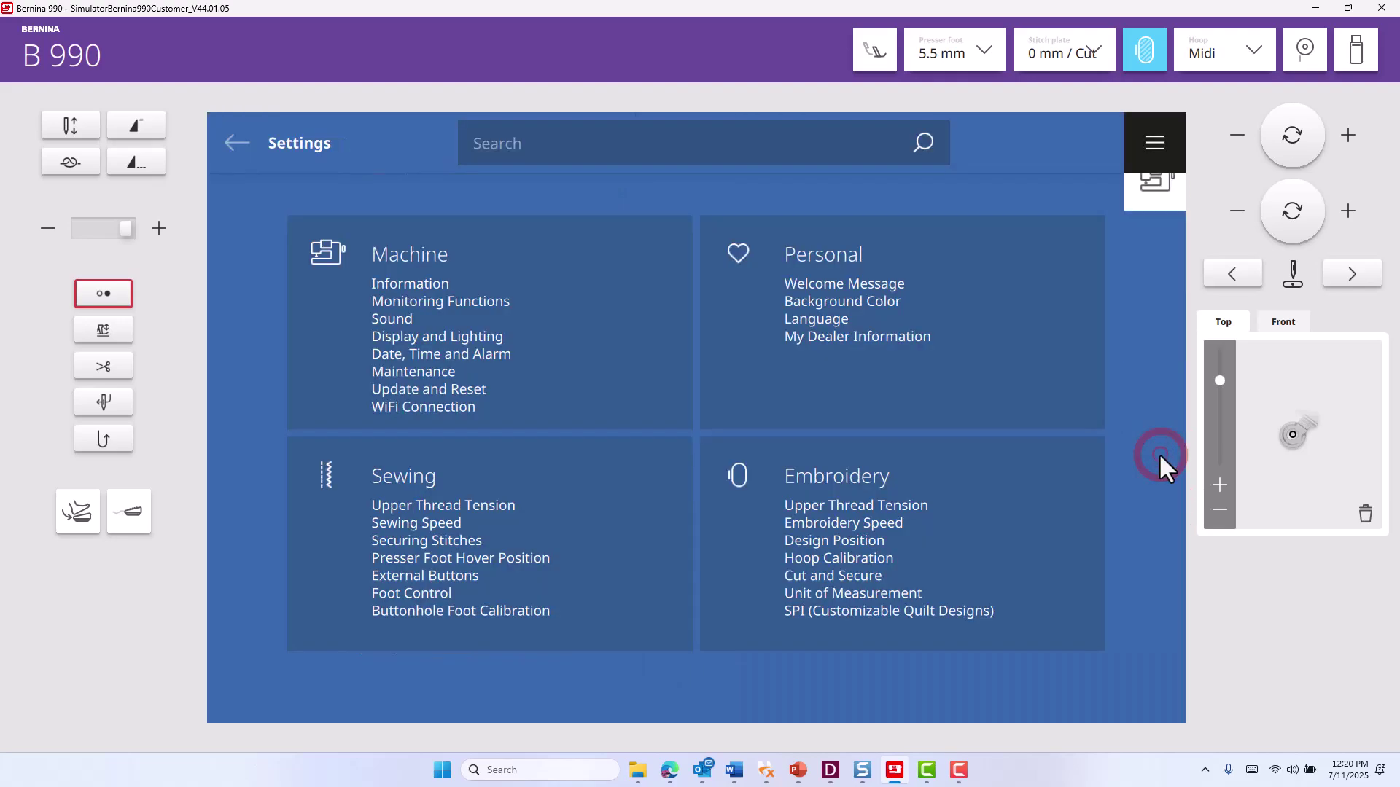
left_click(958, 541)
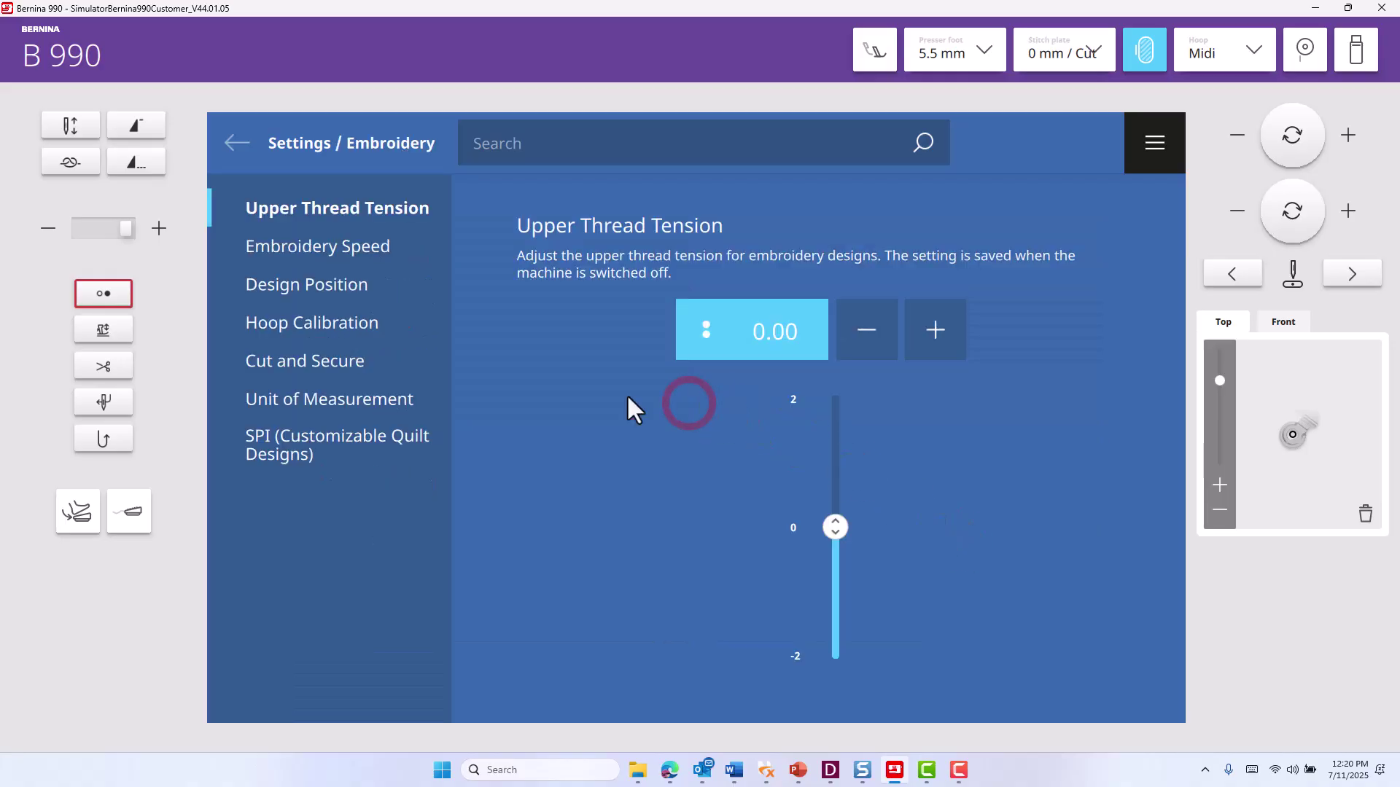
left_click(314, 286)
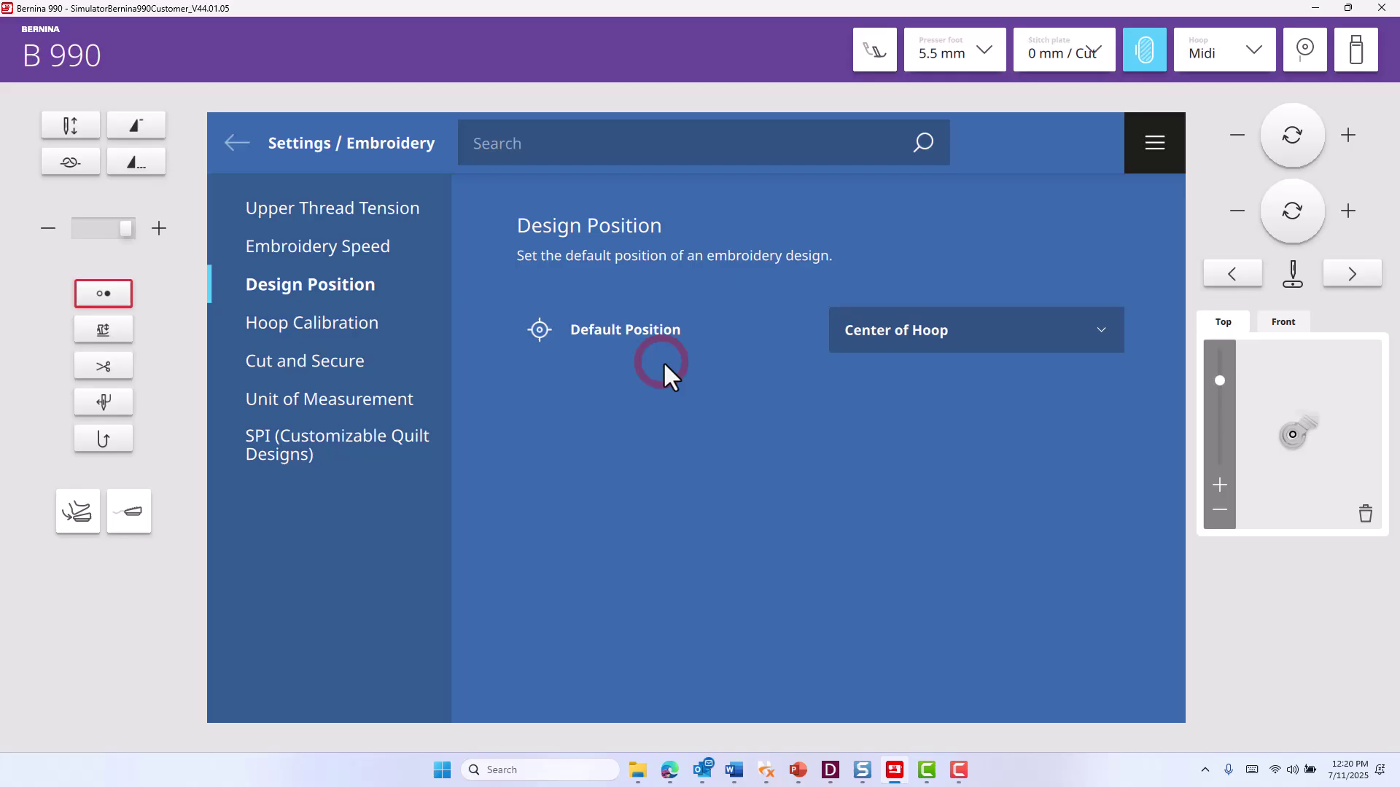
left_click(1105, 325)
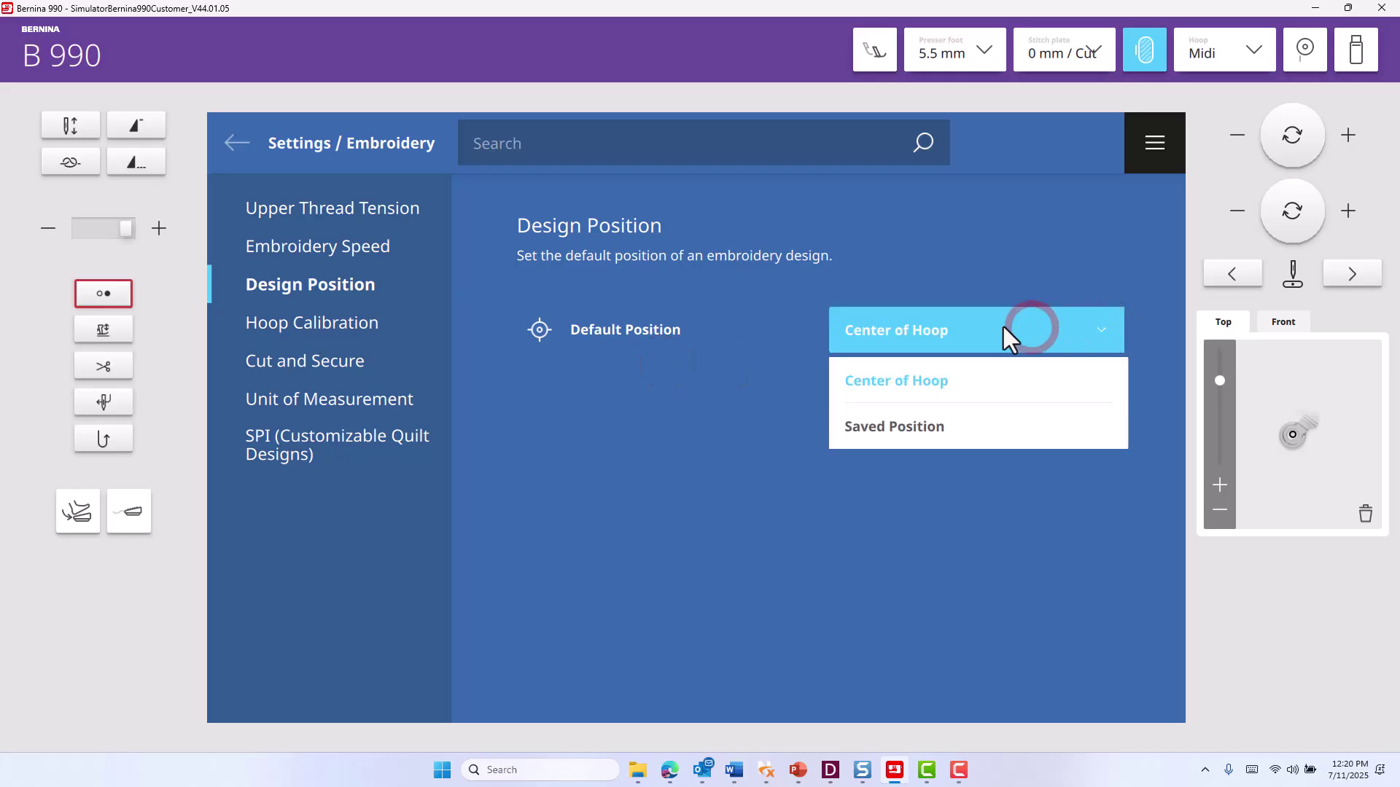
left_click(898, 434)
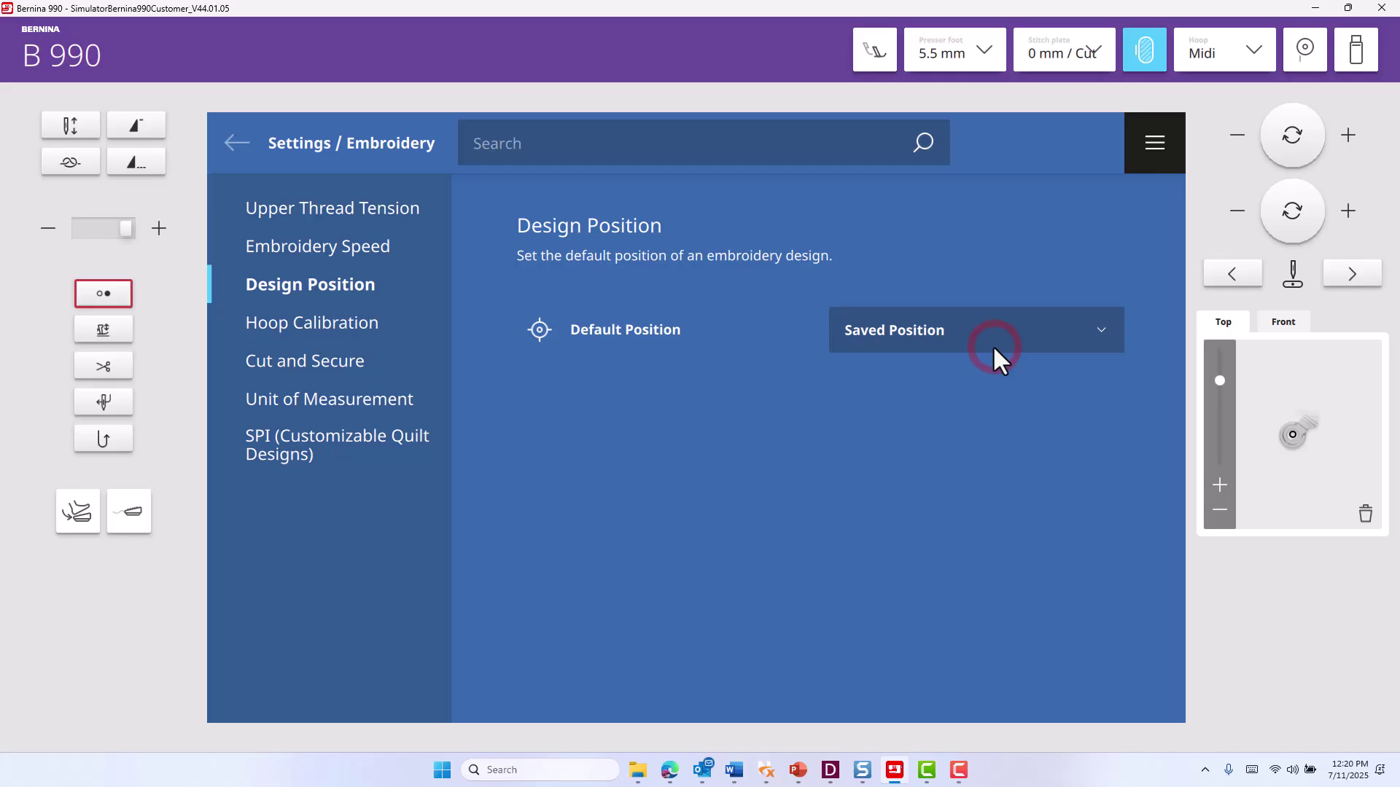
left_click(1154, 159)
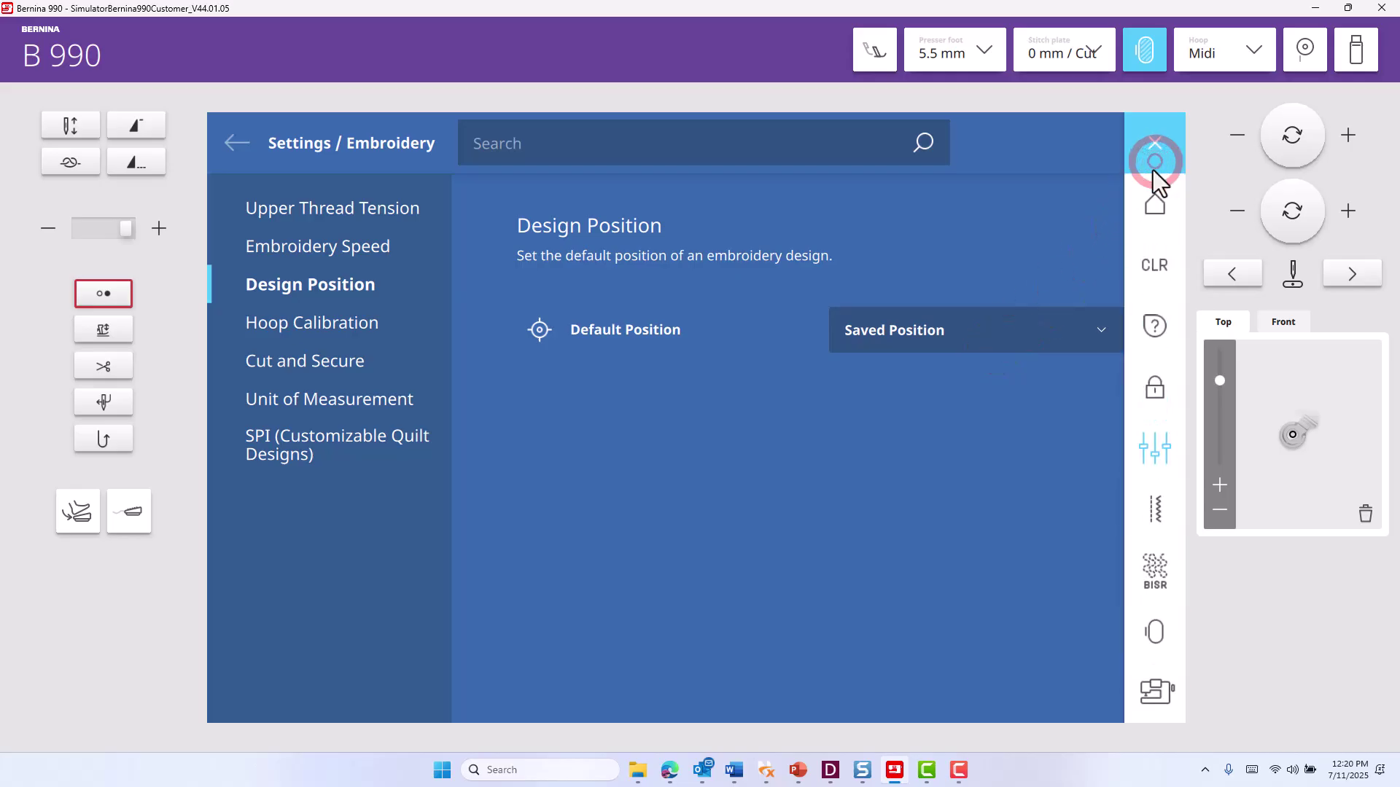
left_click(1150, 639)
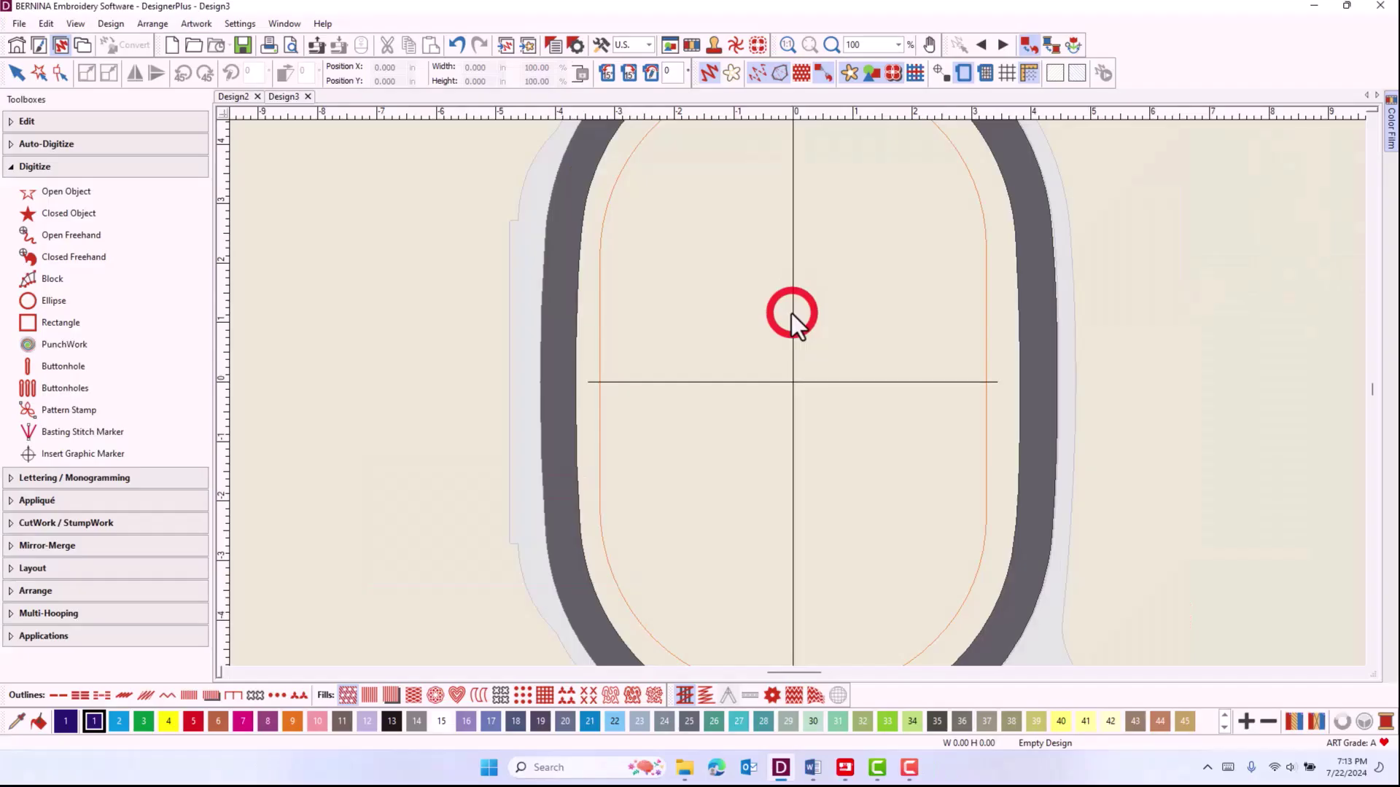
Import the scanned hoop image from the myB990 machine as the canvas background
left_click(316, 46)
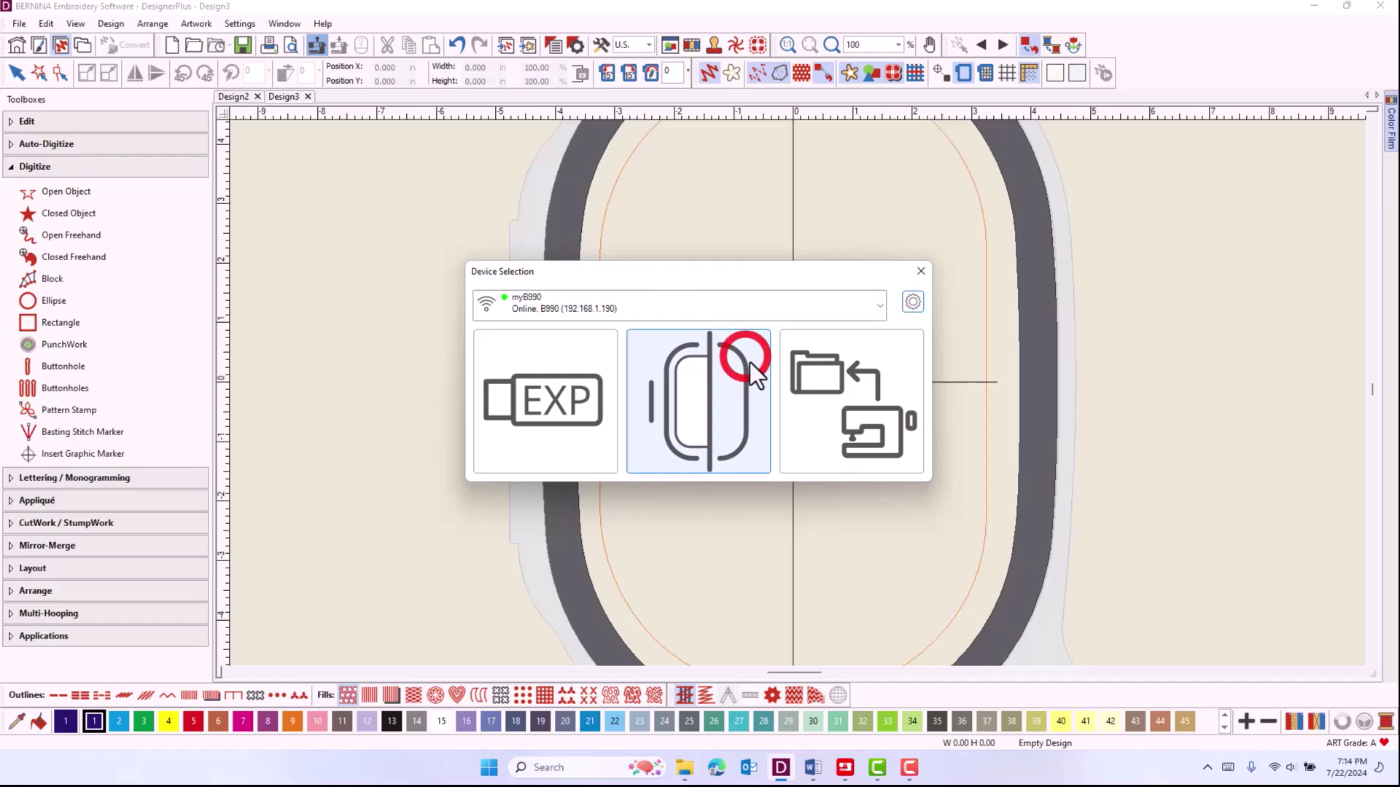
left_click(715, 418)
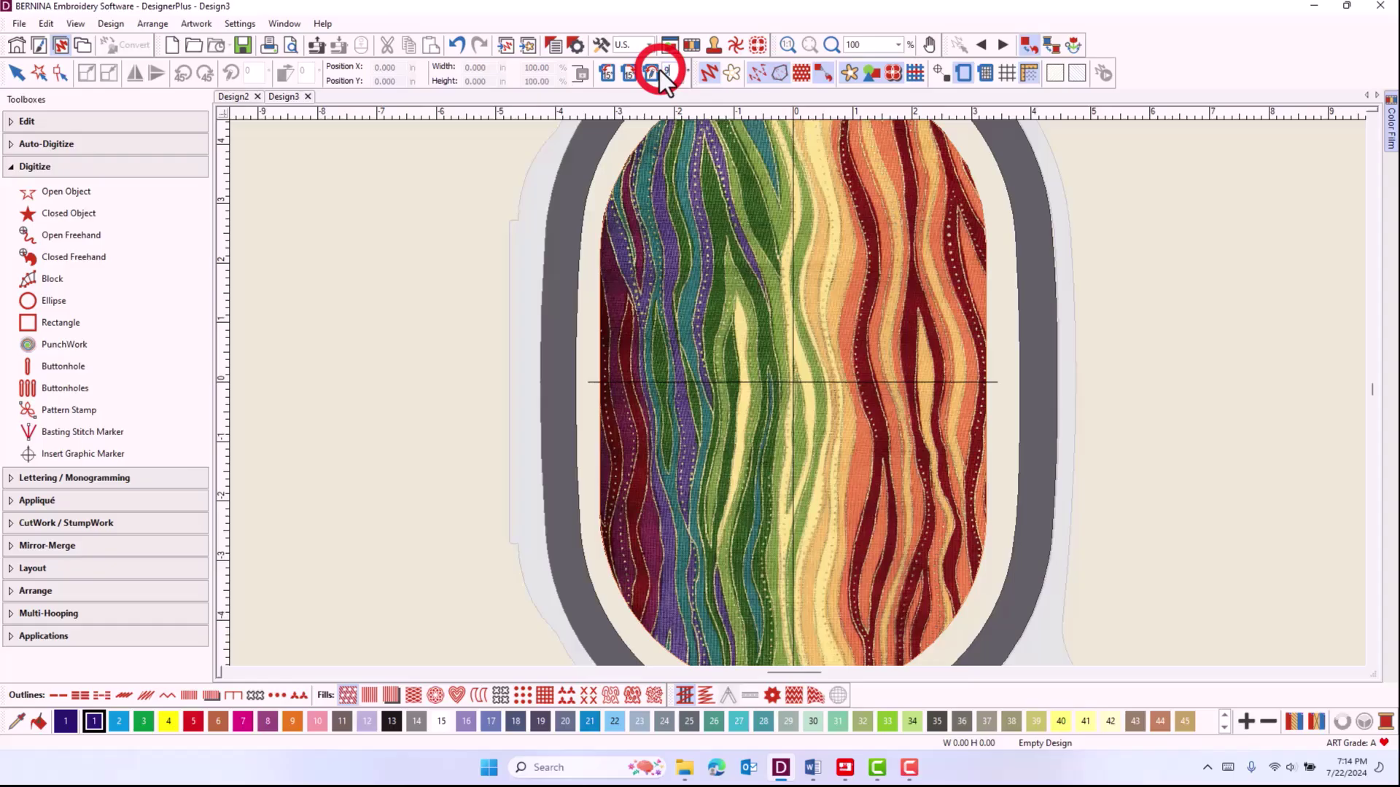
Rotate the hoop to 0 degrees and refresh the hoop display so the waves run horizontally
left_click(659, 69)
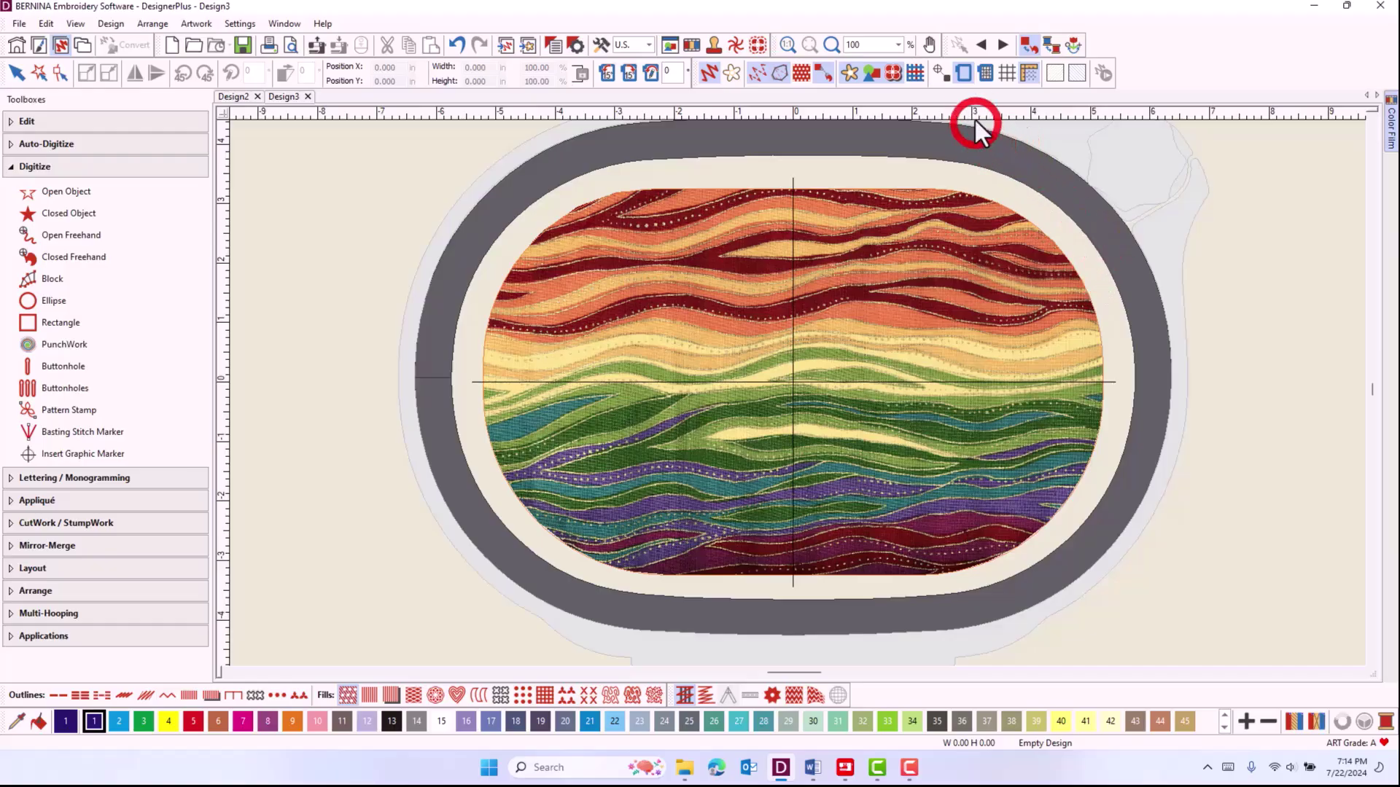
left_click(960, 76)
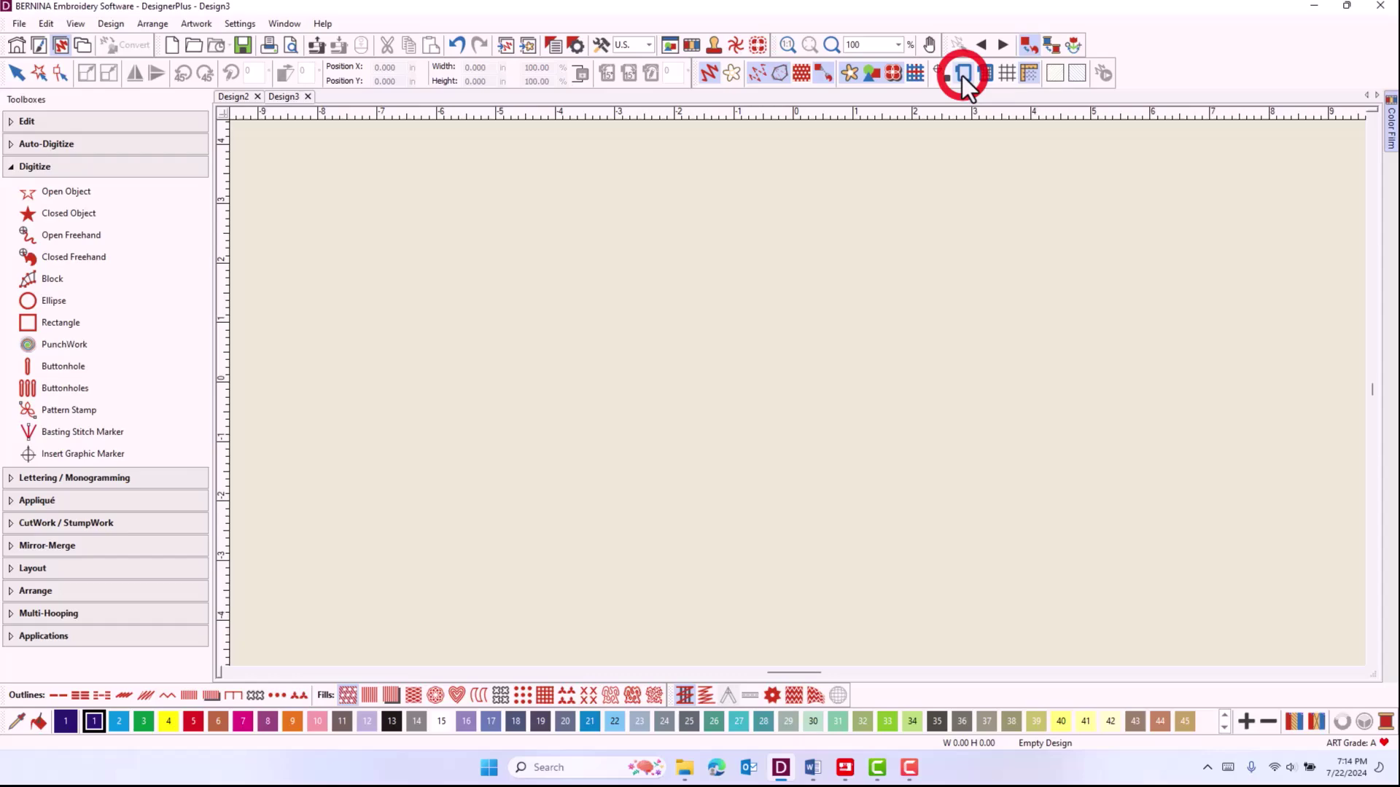
left_click(960, 76)
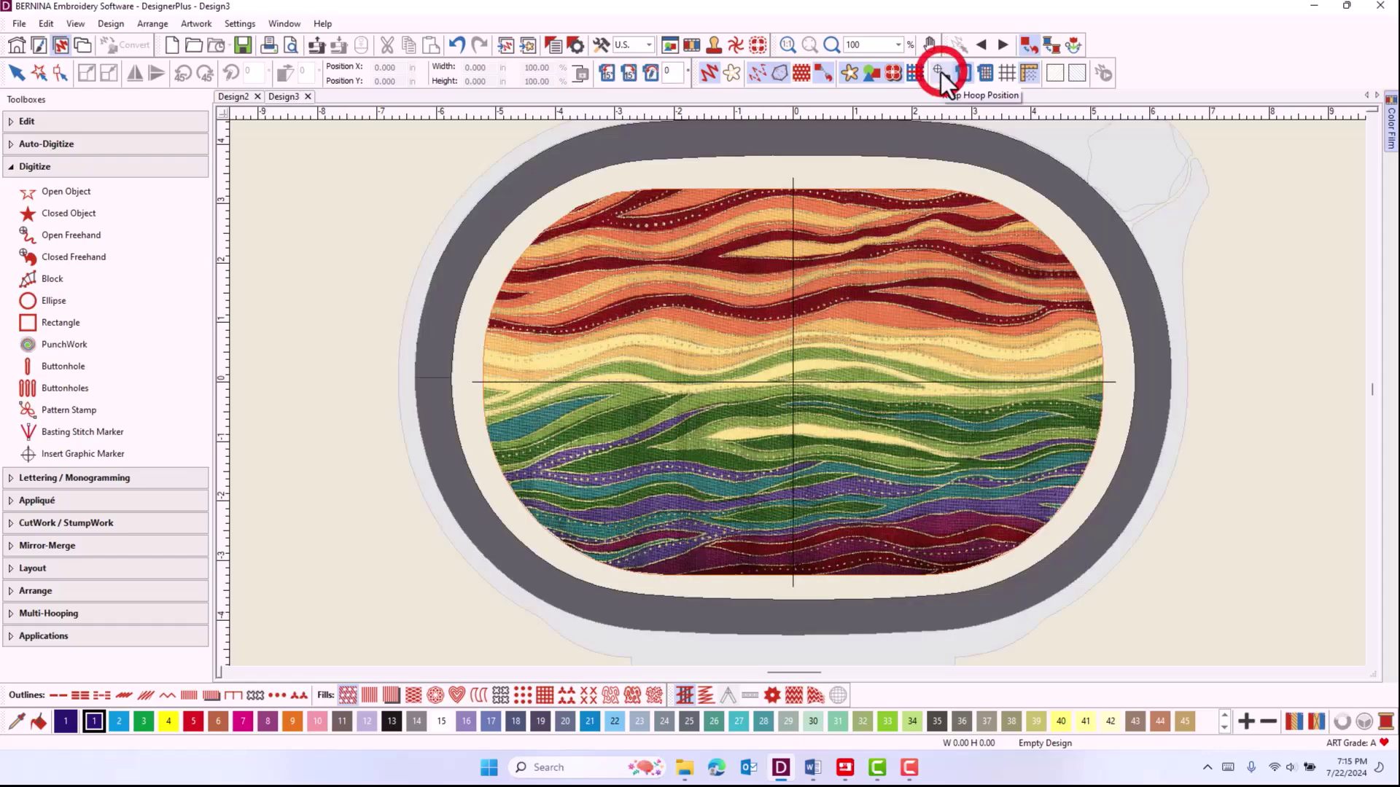
Create lettering with the text 'Live Your Life in Color' in the London font
left_click(1113, 151)
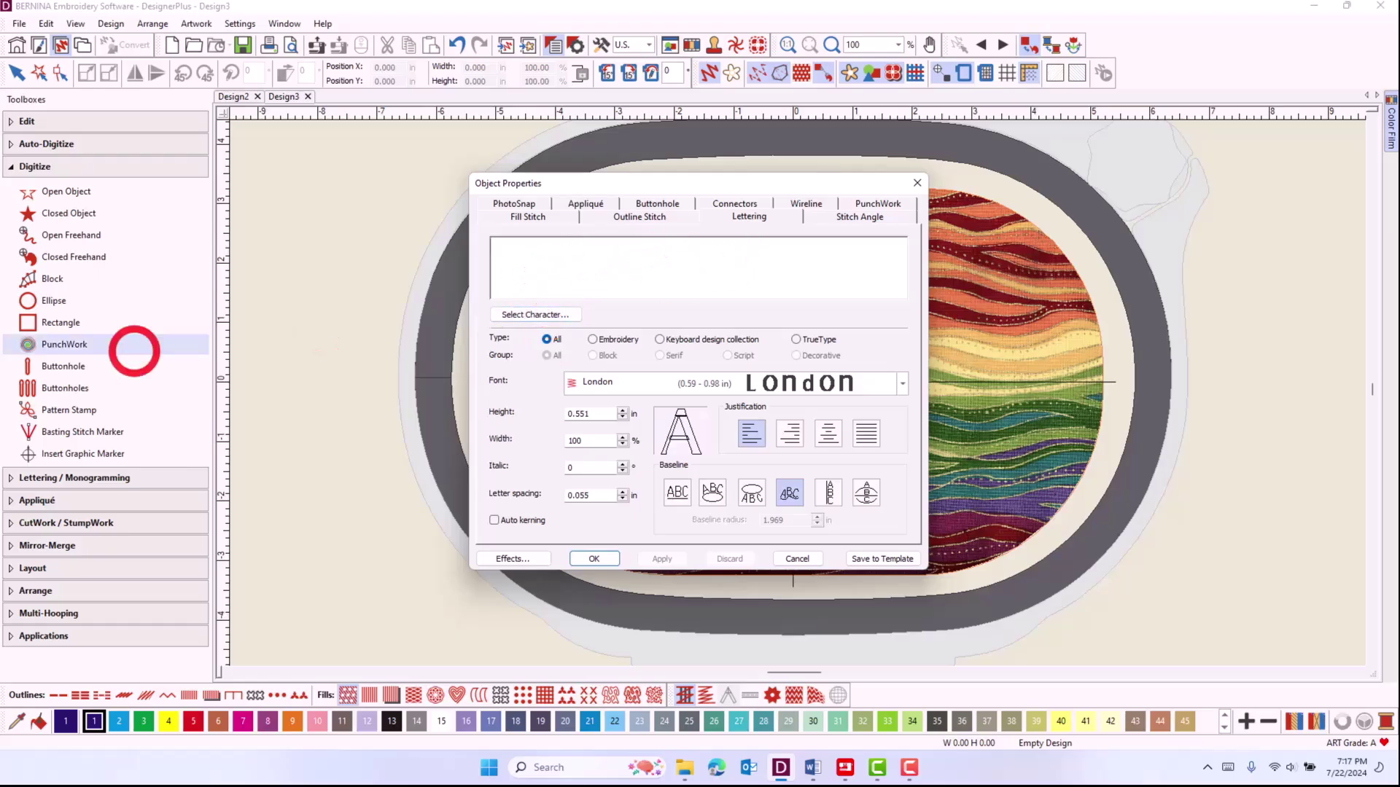
type("Live Your Life in Color")
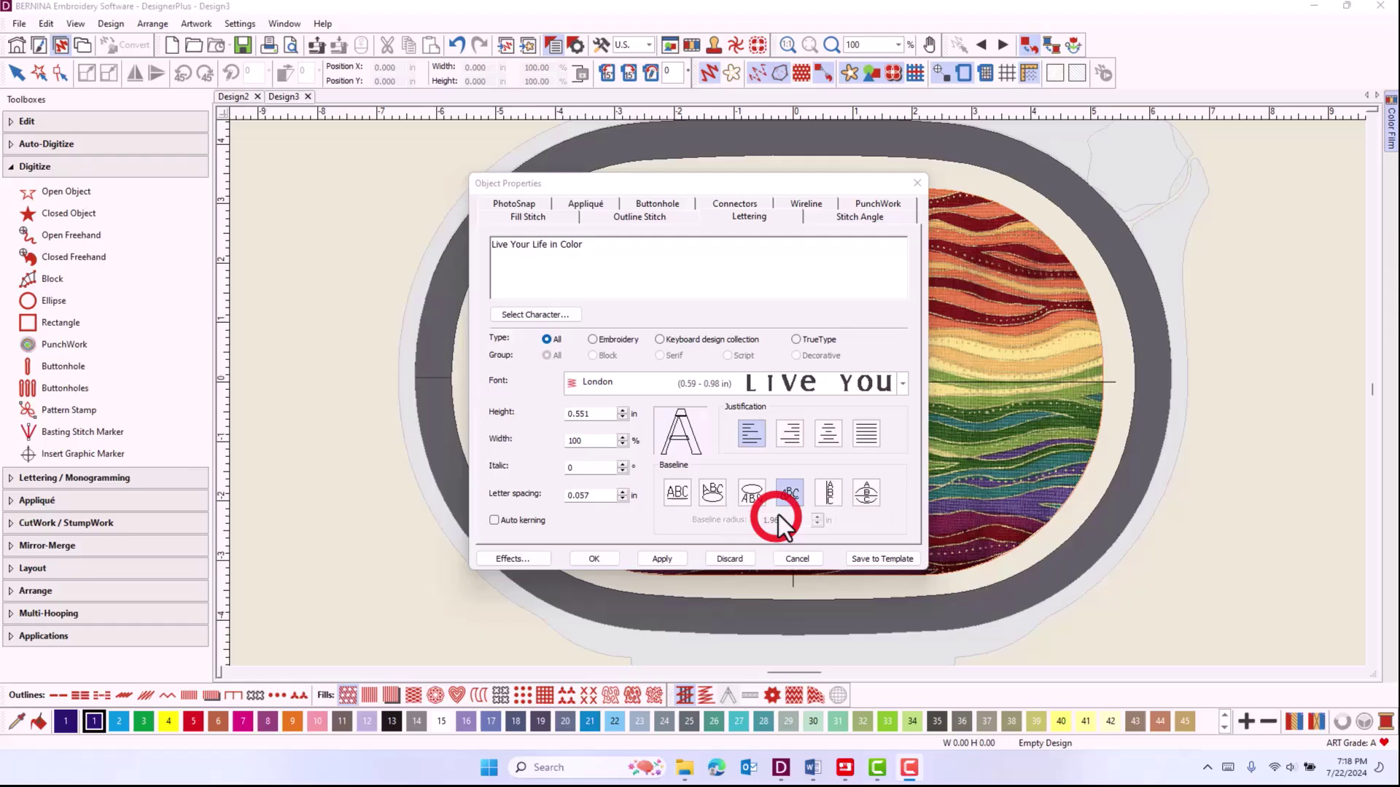
Confirm the lettering and trace an 11-point baseline along the yellow wave, left to right
left_click(588, 559)
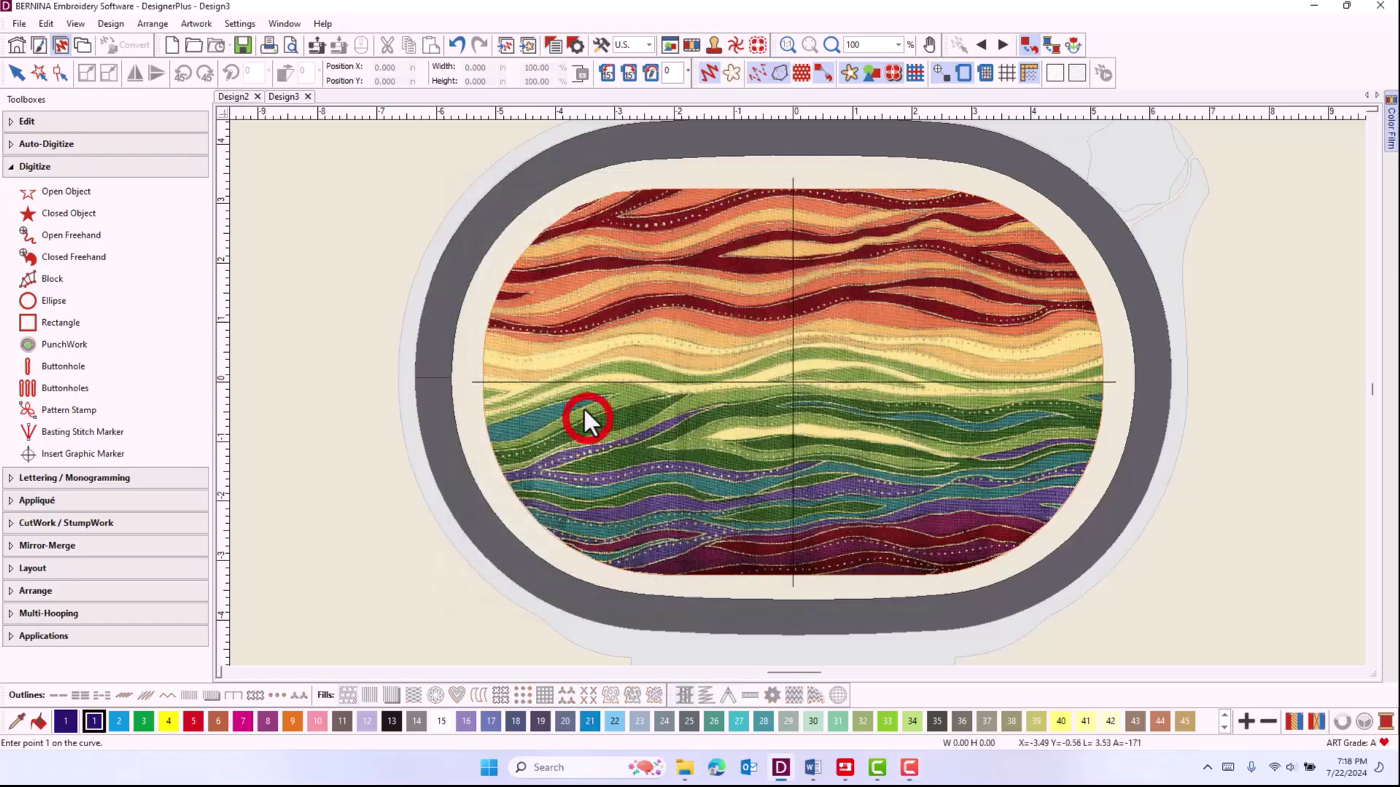
left_click(536, 380)
left_click(596, 361)
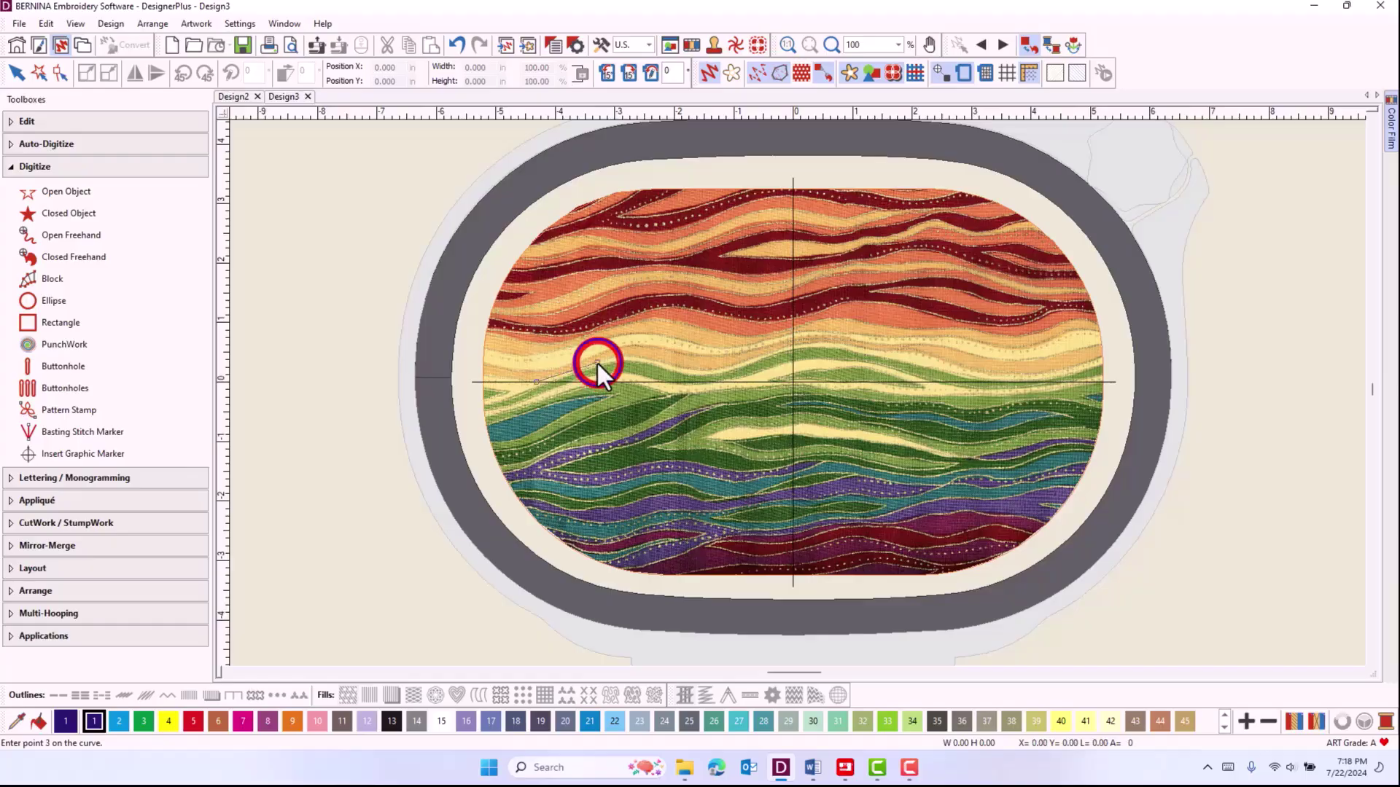
left_click(635, 355)
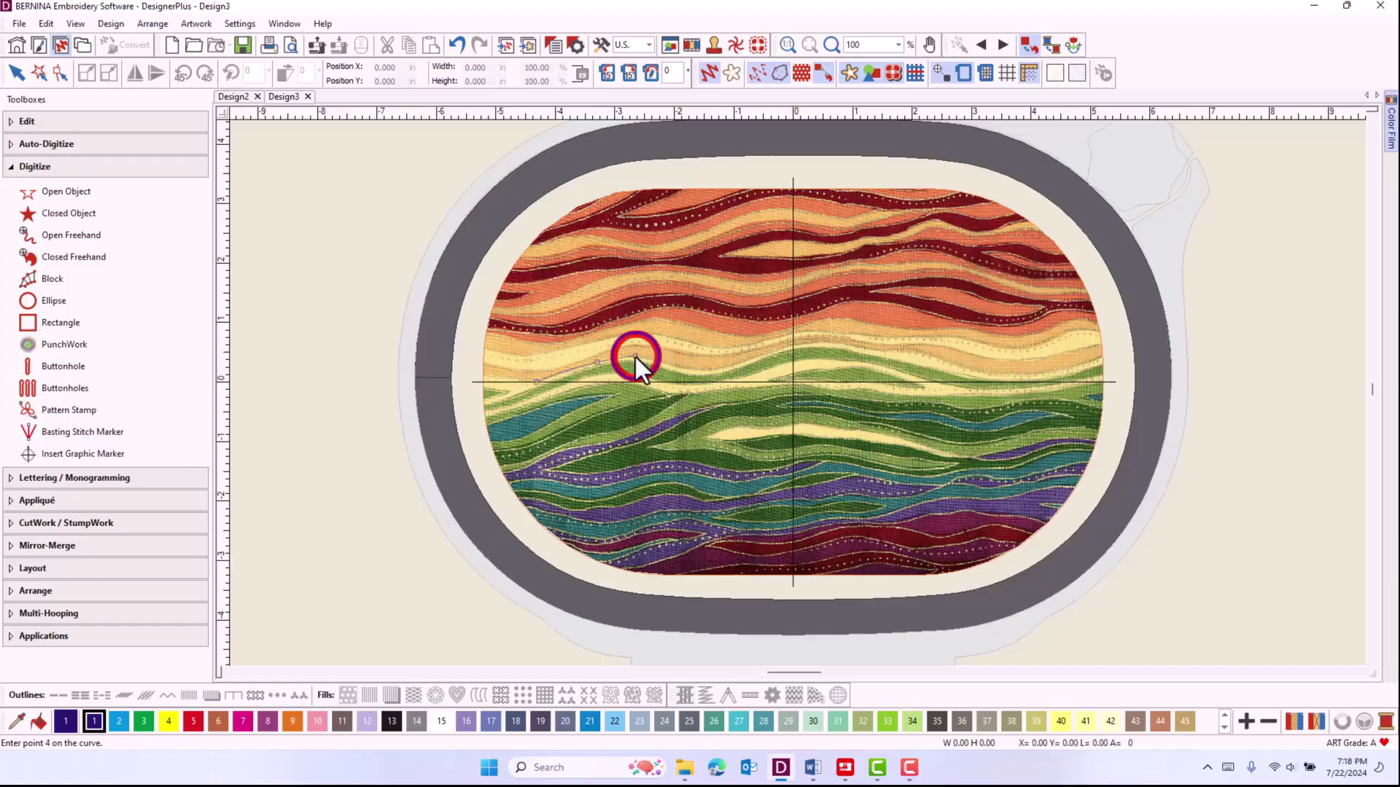
left_click(680, 367)
left_click(724, 367)
left_click(791, 344)
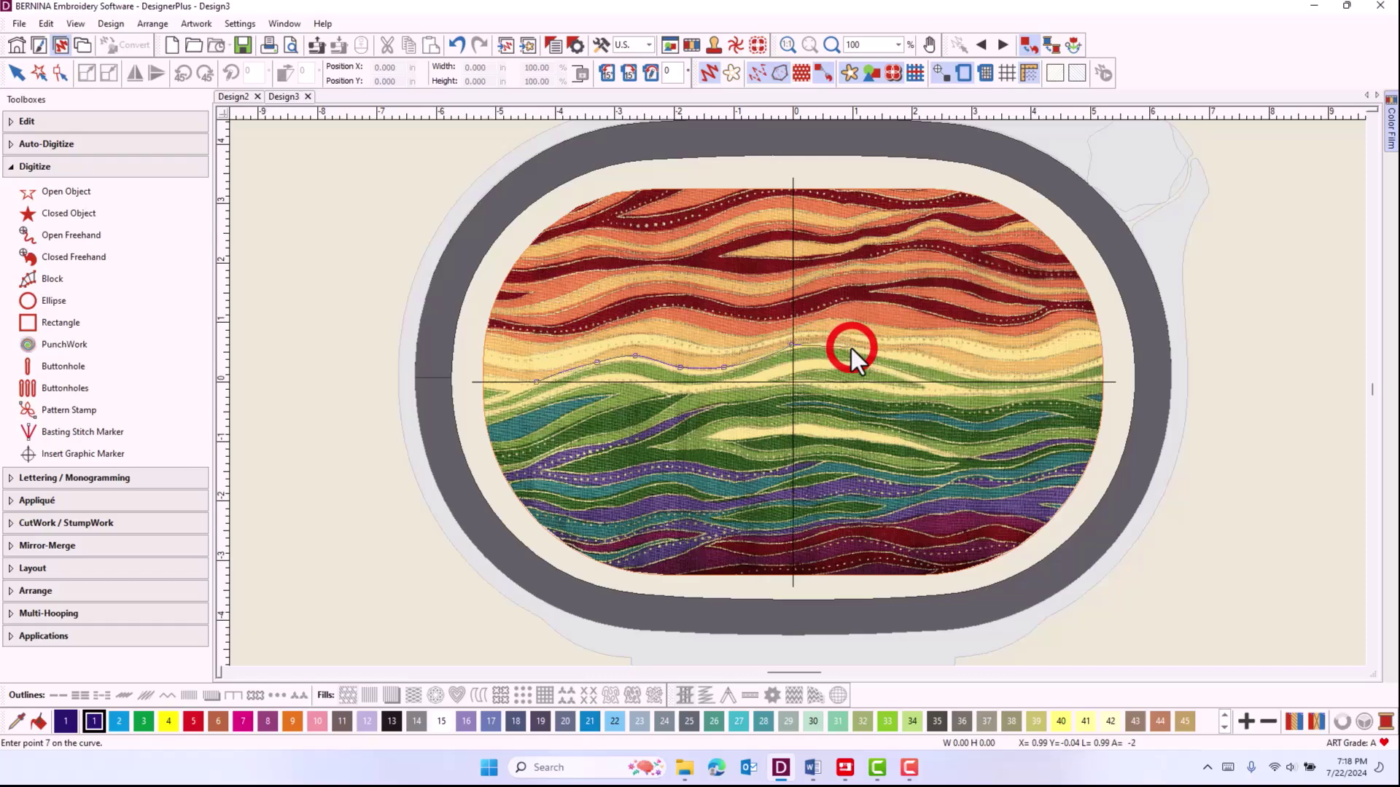
left_click(850, 342)
left_click(912, 351)
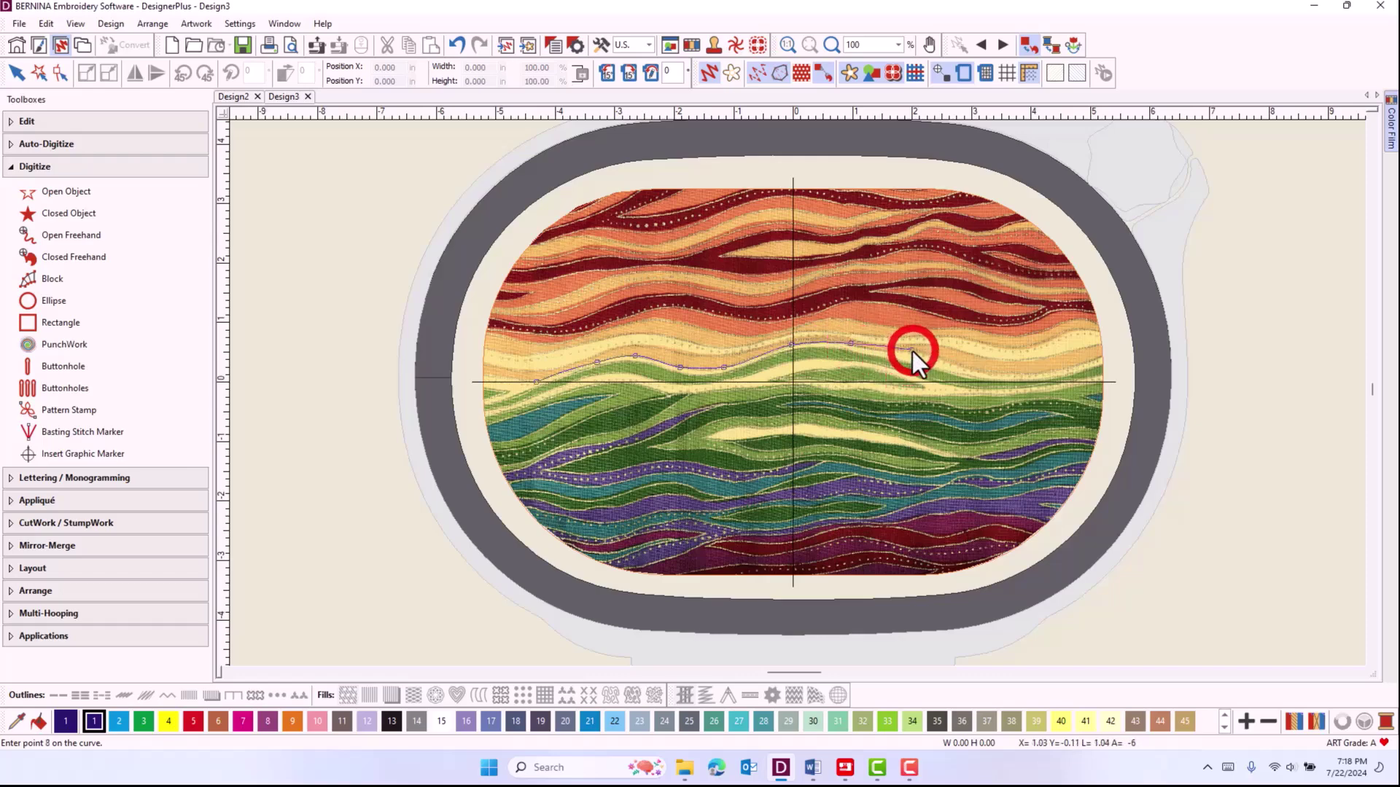
left_click(963, 366)
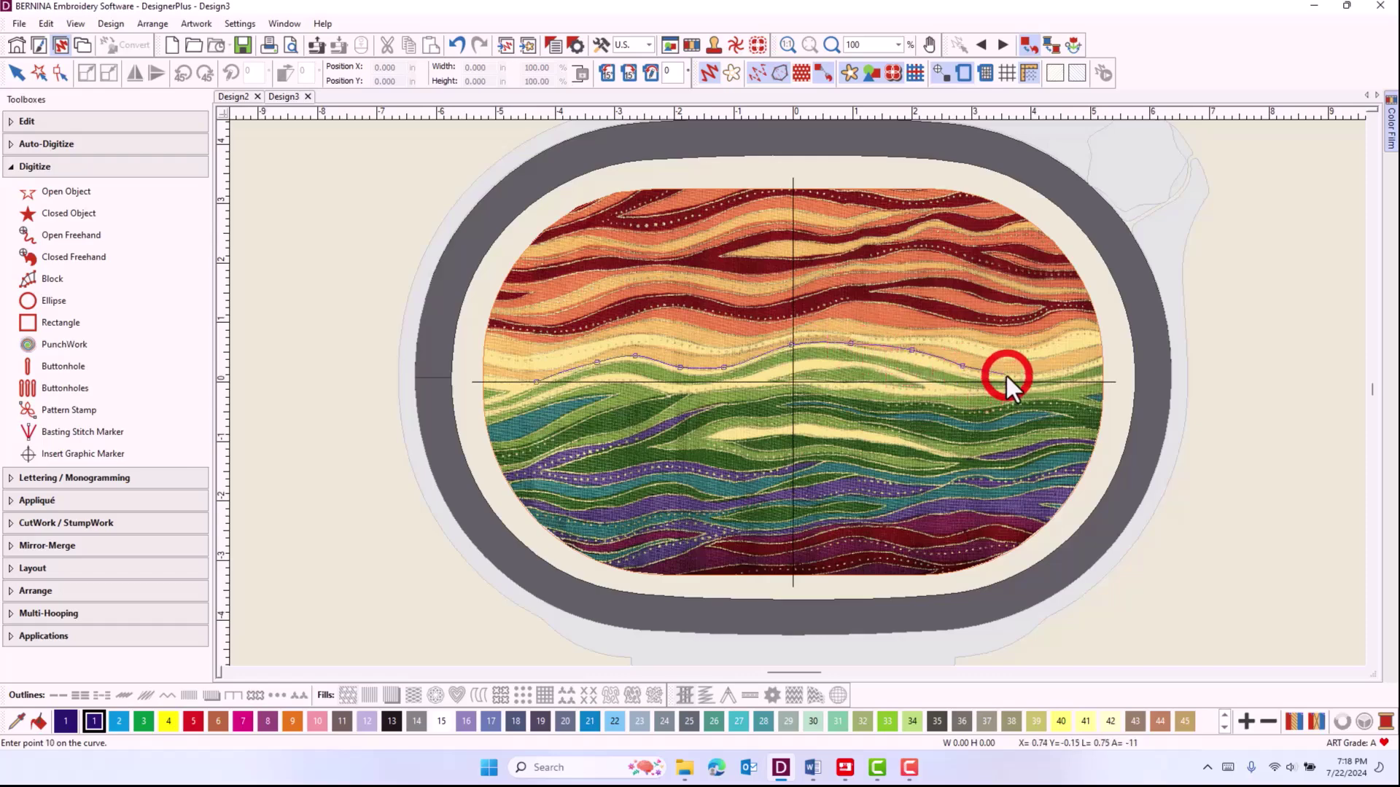
left_click(1006, 374)
left_click(1054, 376)
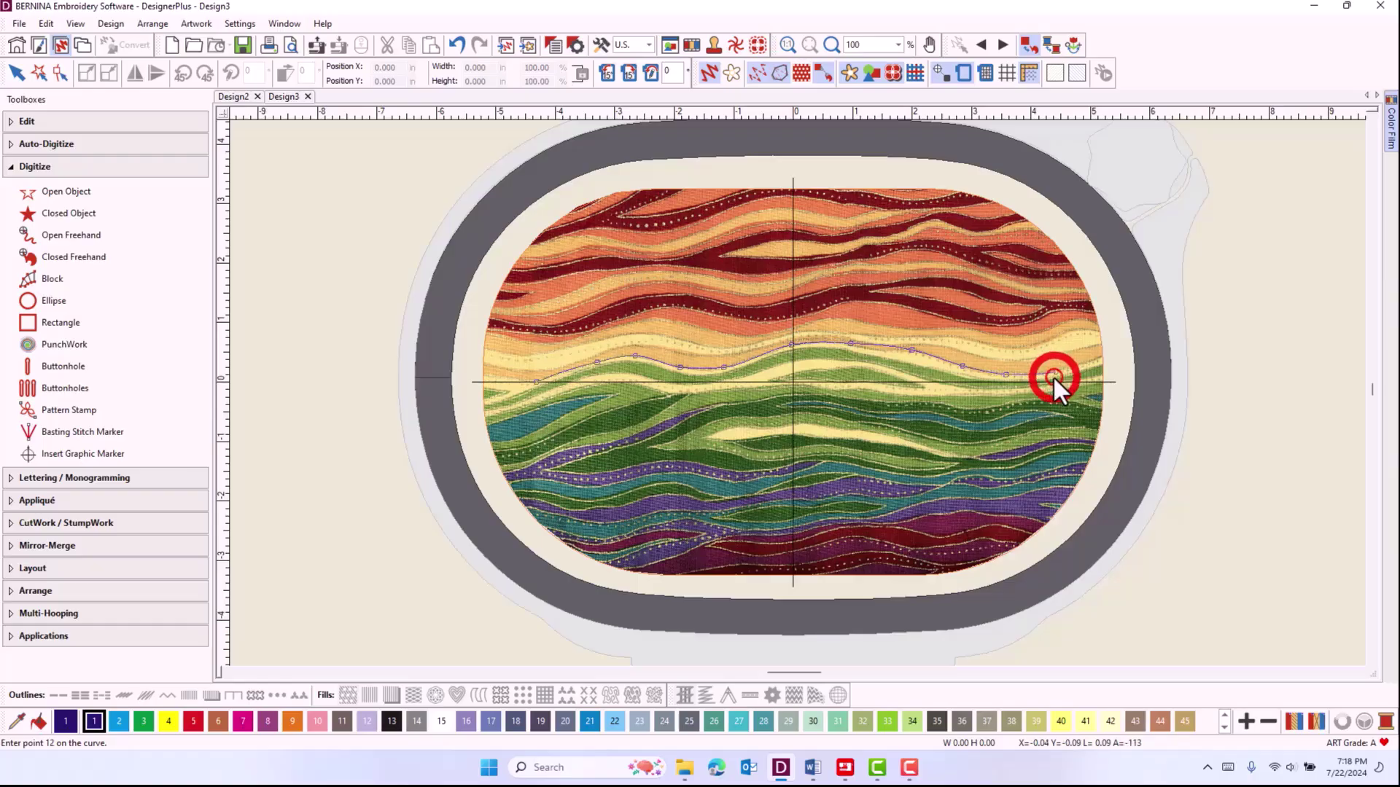
Finish the curved line in red, tweak one point, and start 'Be a rainbow among the clouds' in Micro Block
key("Return")
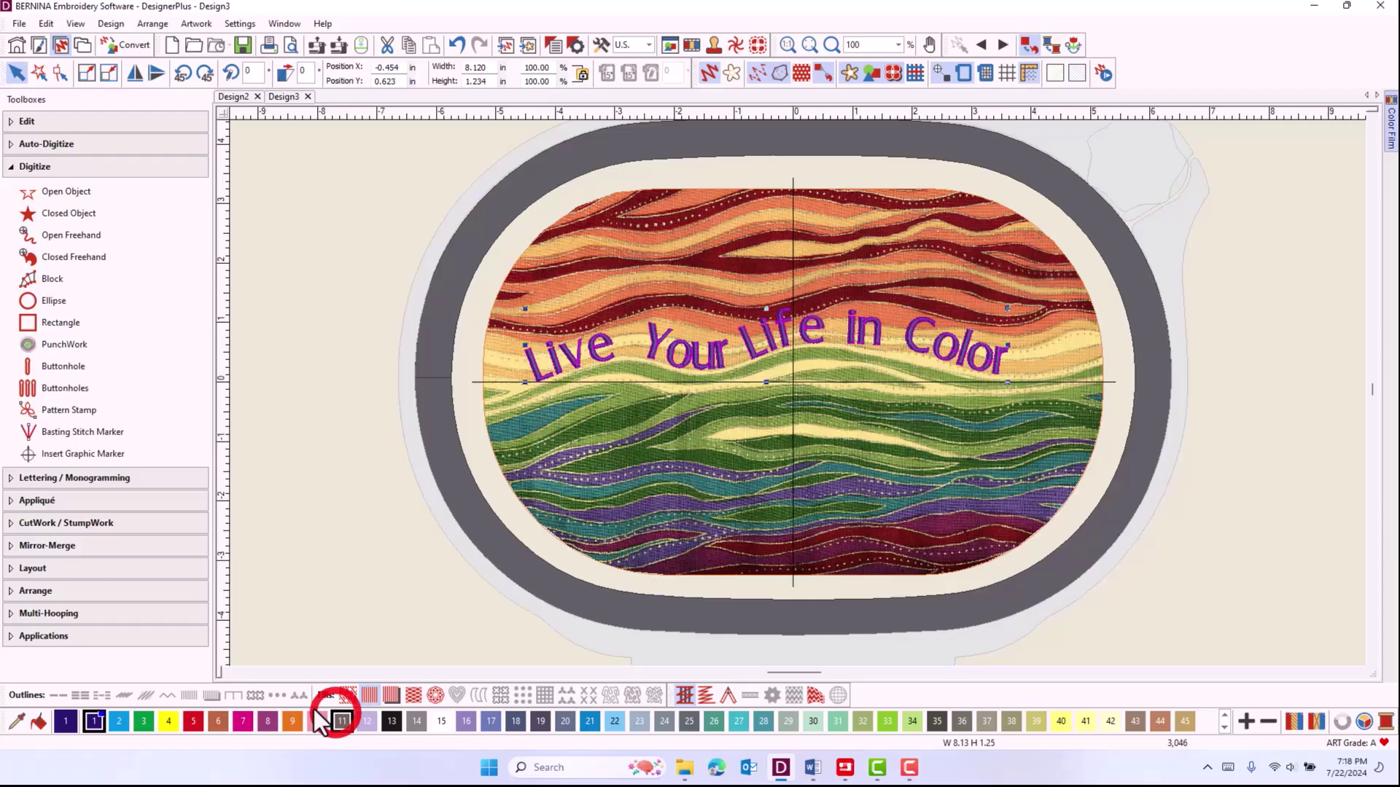
left_click(193, 724)
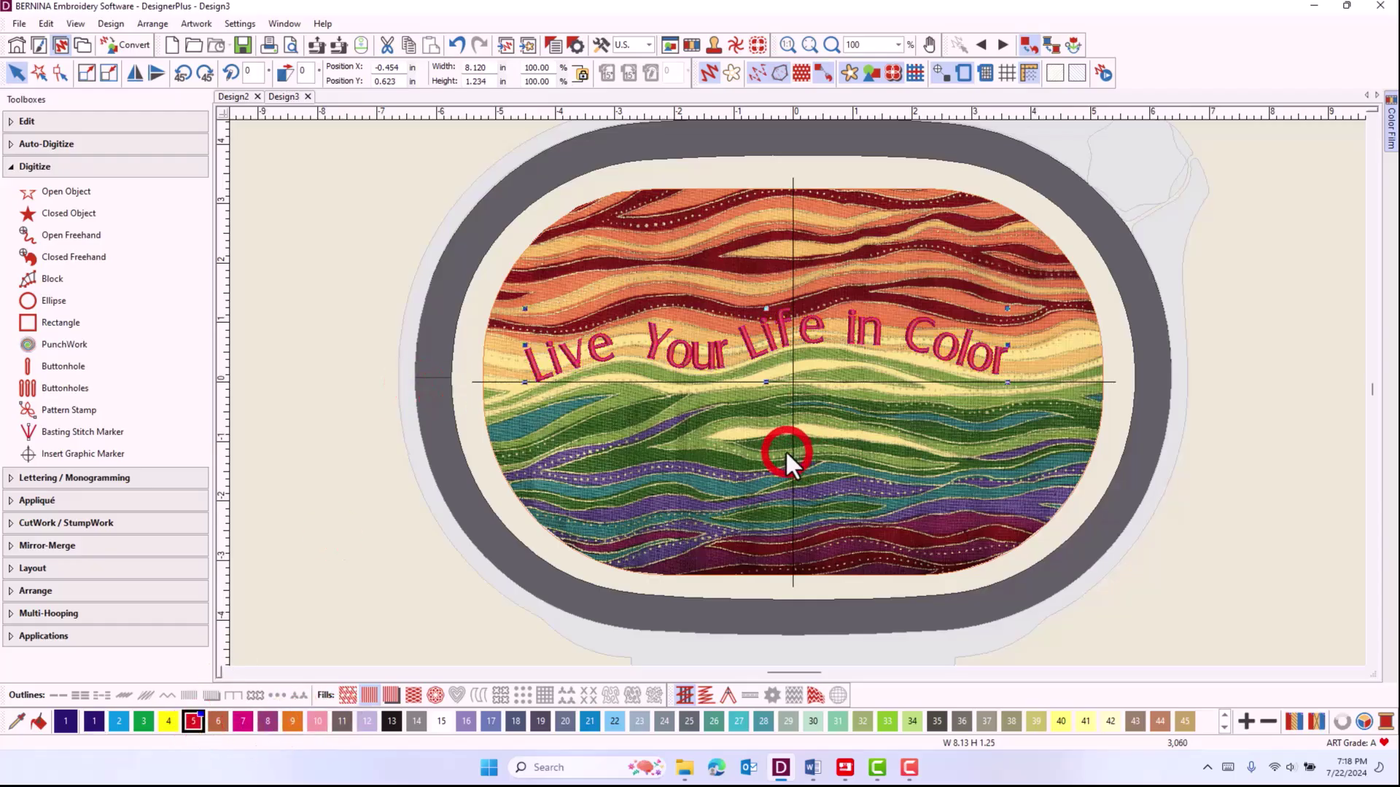
left_click(58, 72)
left_click_drag(668, 350, 701, 356)
left_click(328, 447)
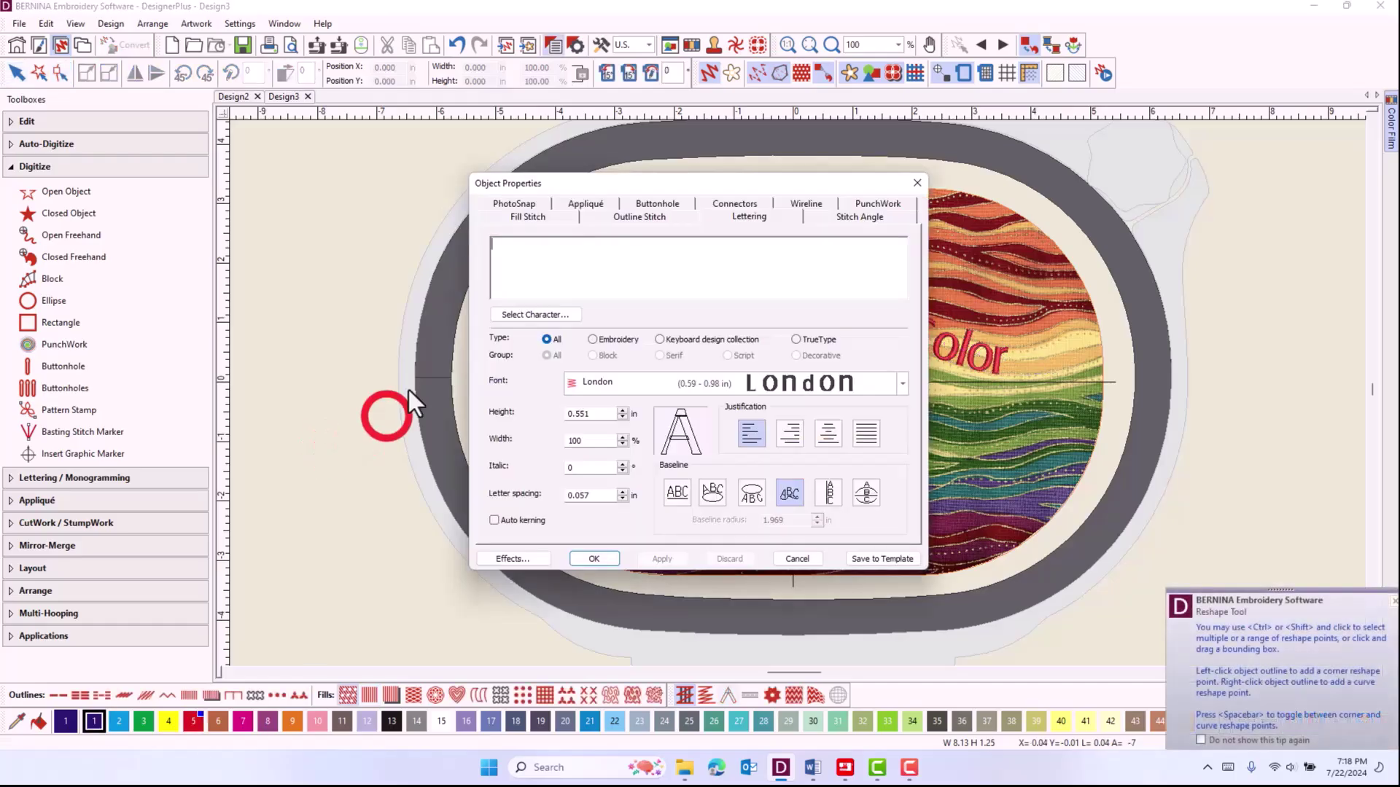
left_click(511, 254)
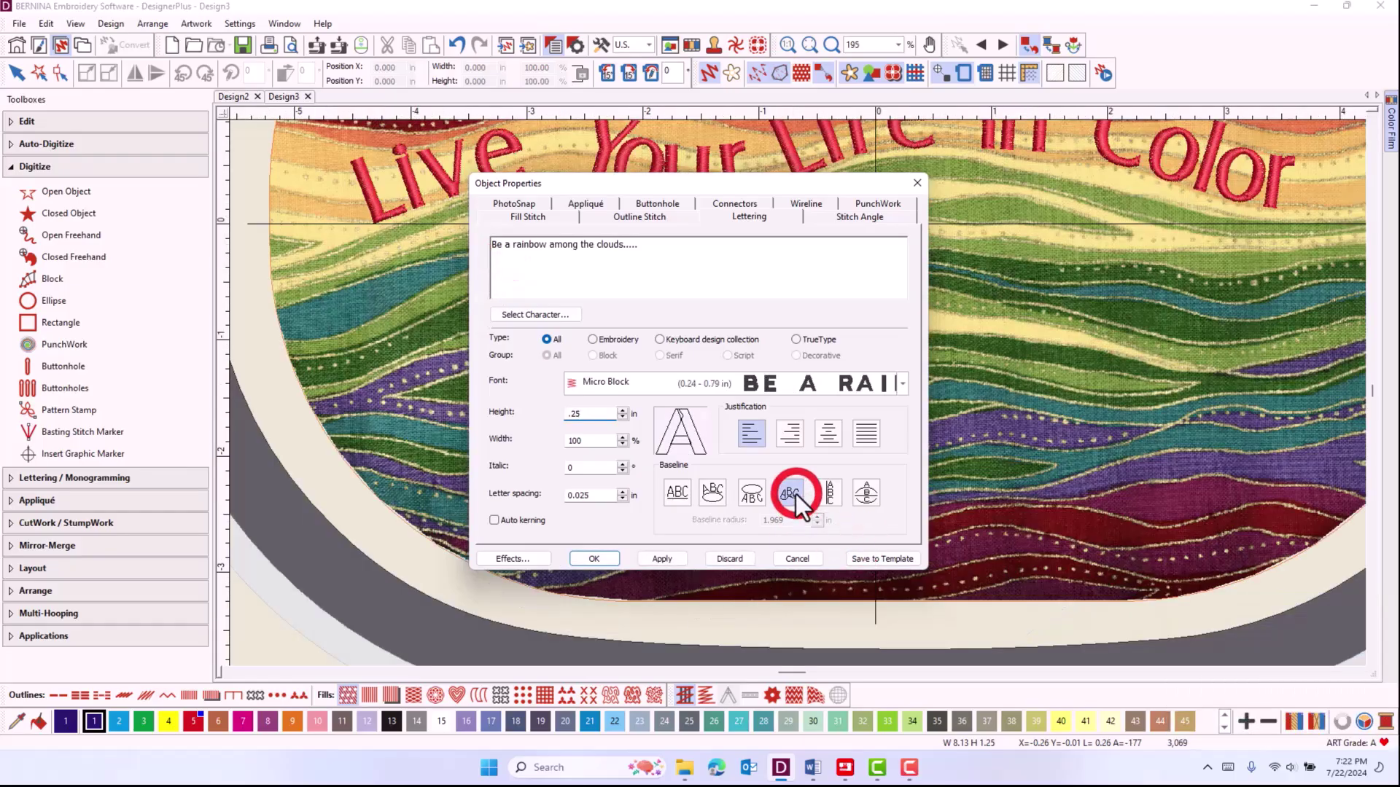
Confirm the second lettering and trace its baseline across the left half of the purple band
left_click(606, 558)
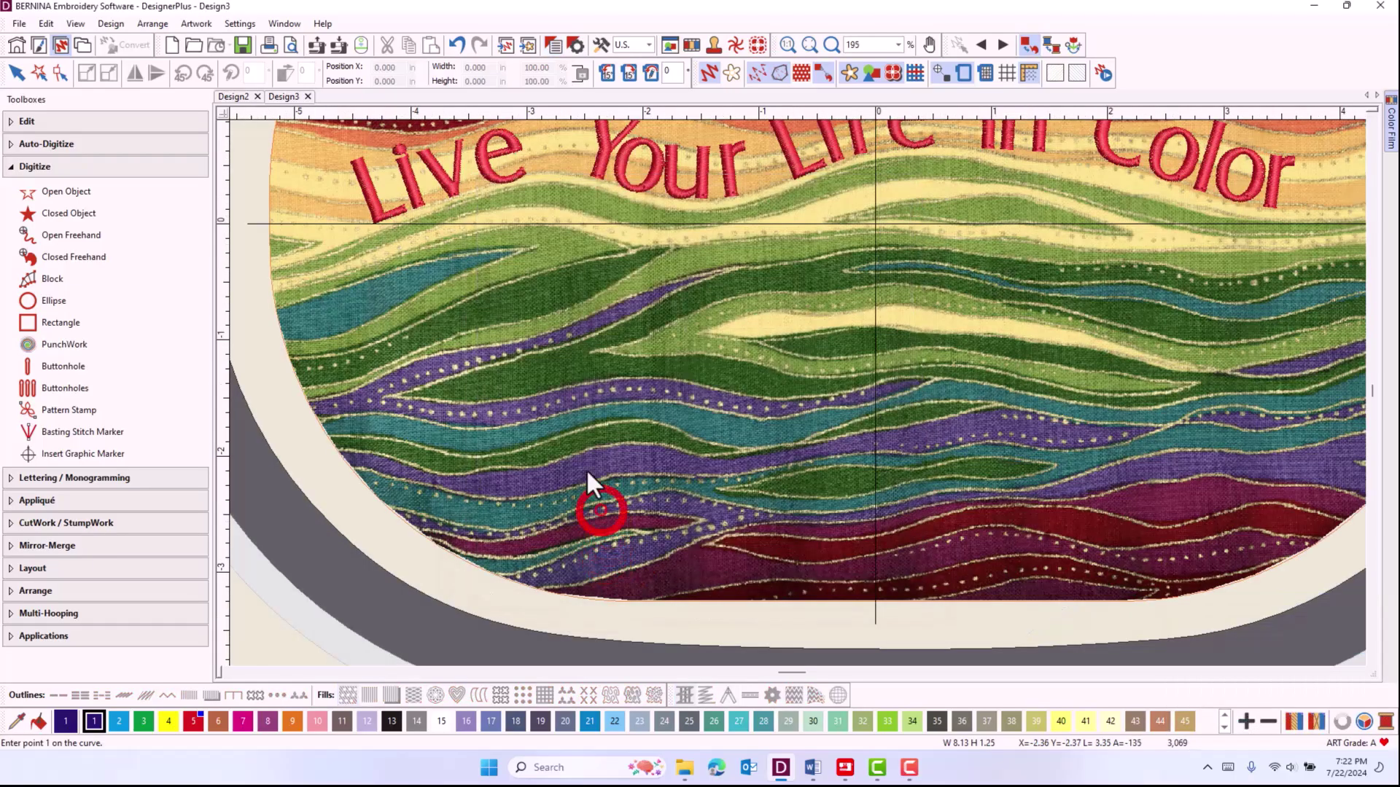
left_click(460, 401)
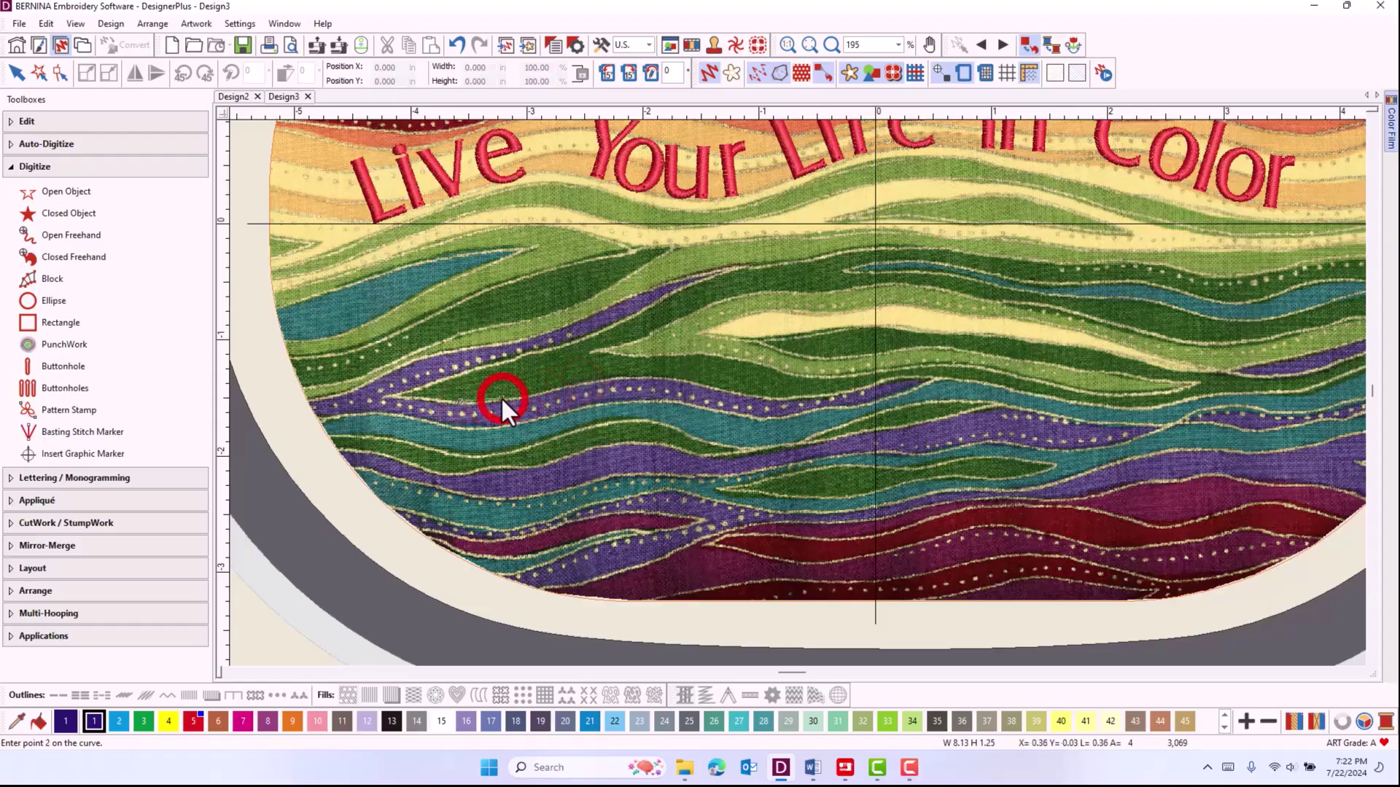
left_click(555, 391)
left_click(641, 377)
left_click(698, 384)
left_click(793, 397)
left_click(845, 393)
left_click(920, 377)
Continue the baseline along the purple band toward the right edge and finish it
left_click(970, 380)
left_click(1033, 395)
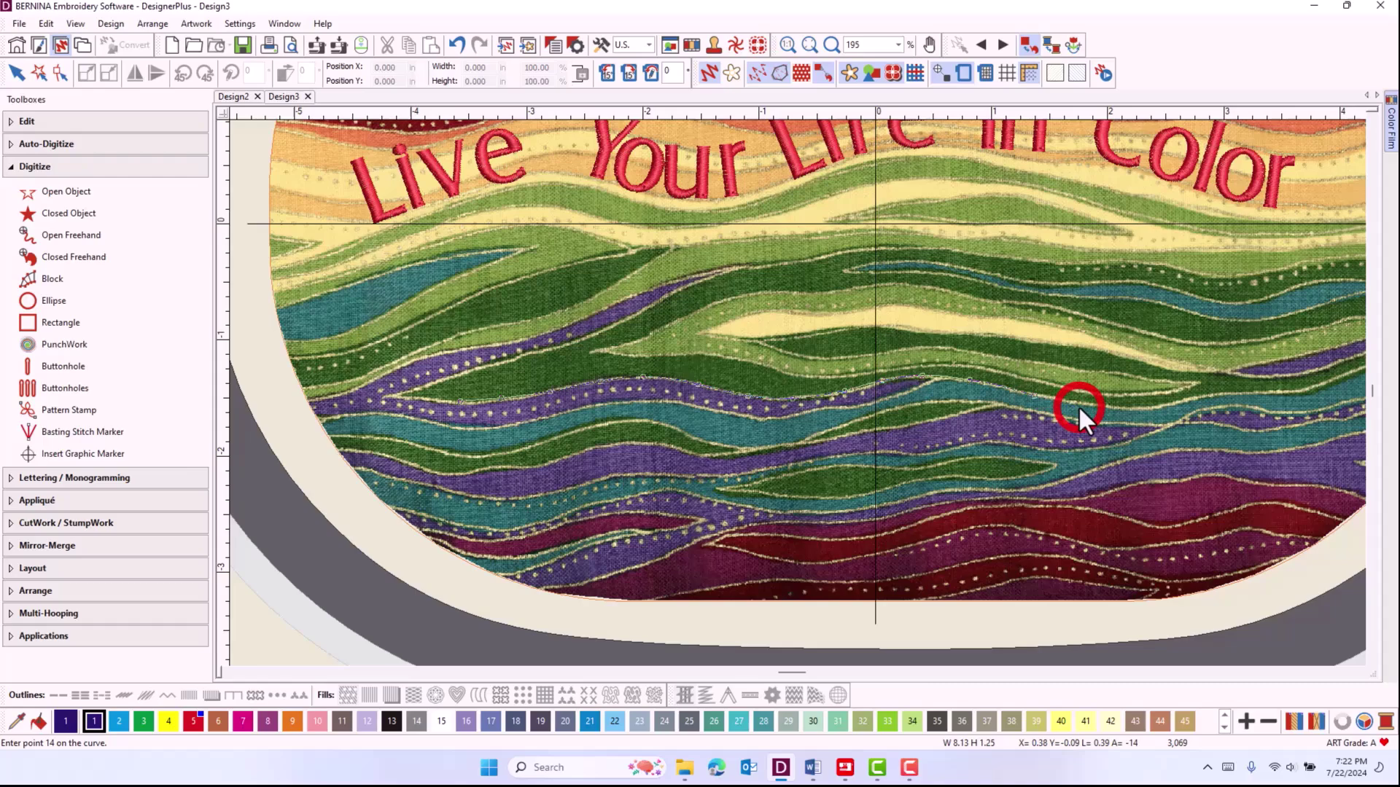
left_click(1133, 417)
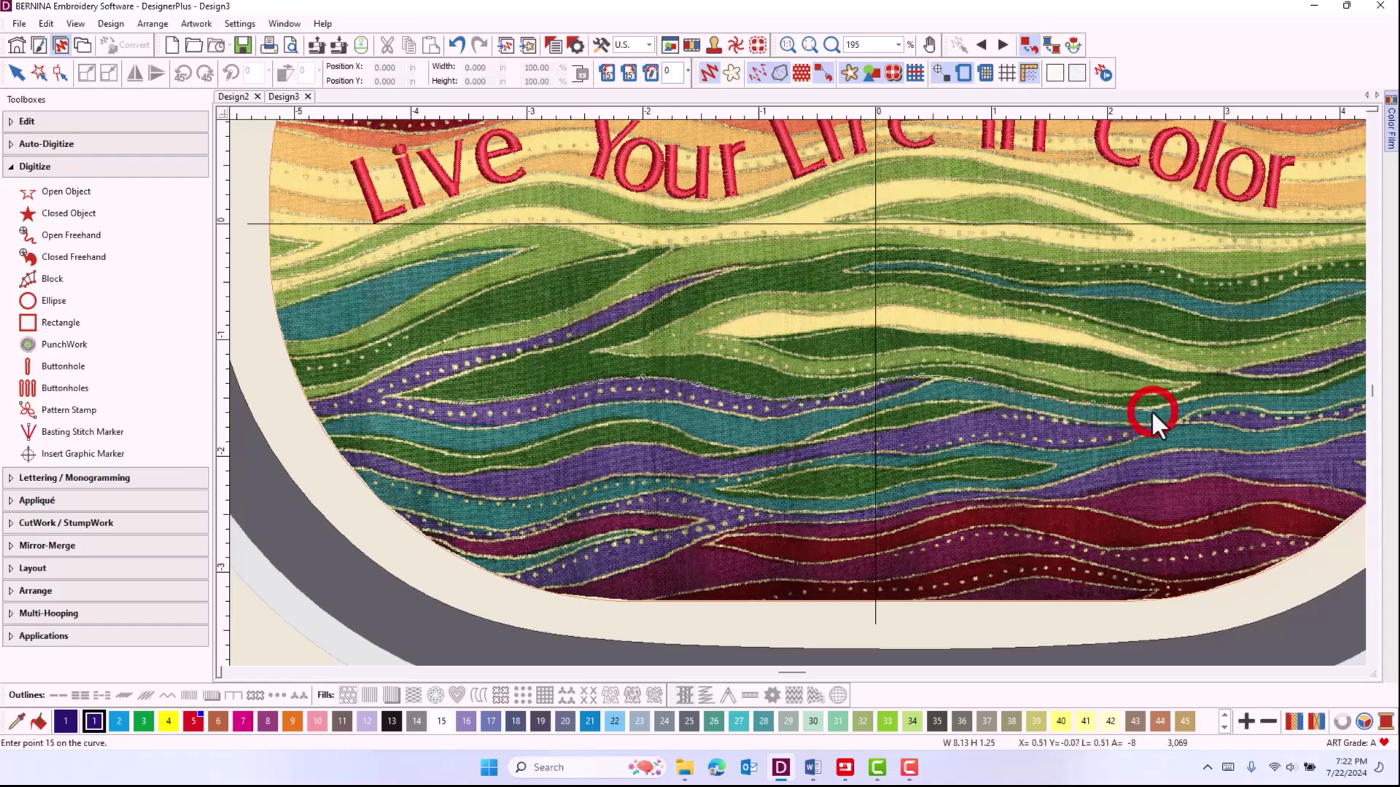
left_click(1153, 407)
left_click(1205, 392)
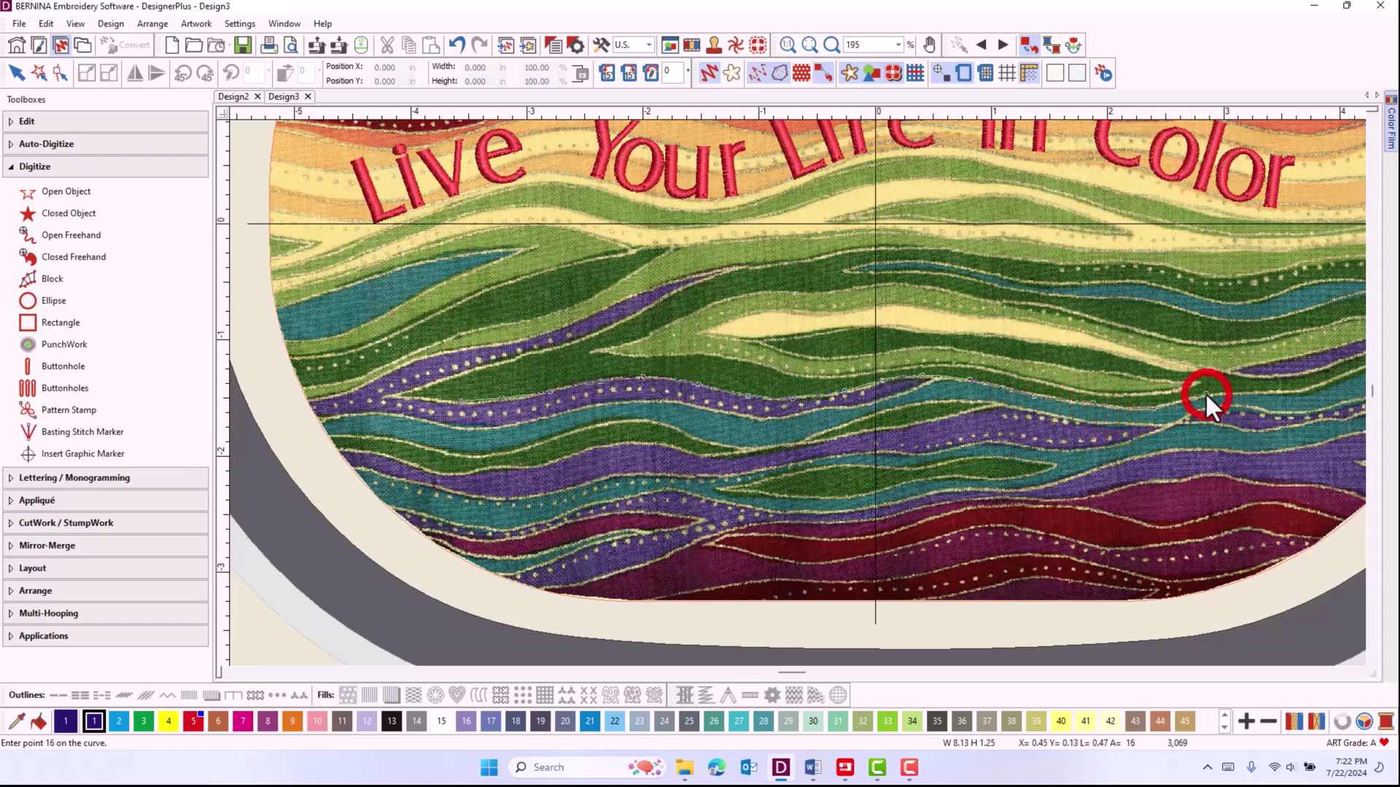
left_click(1262, 391)
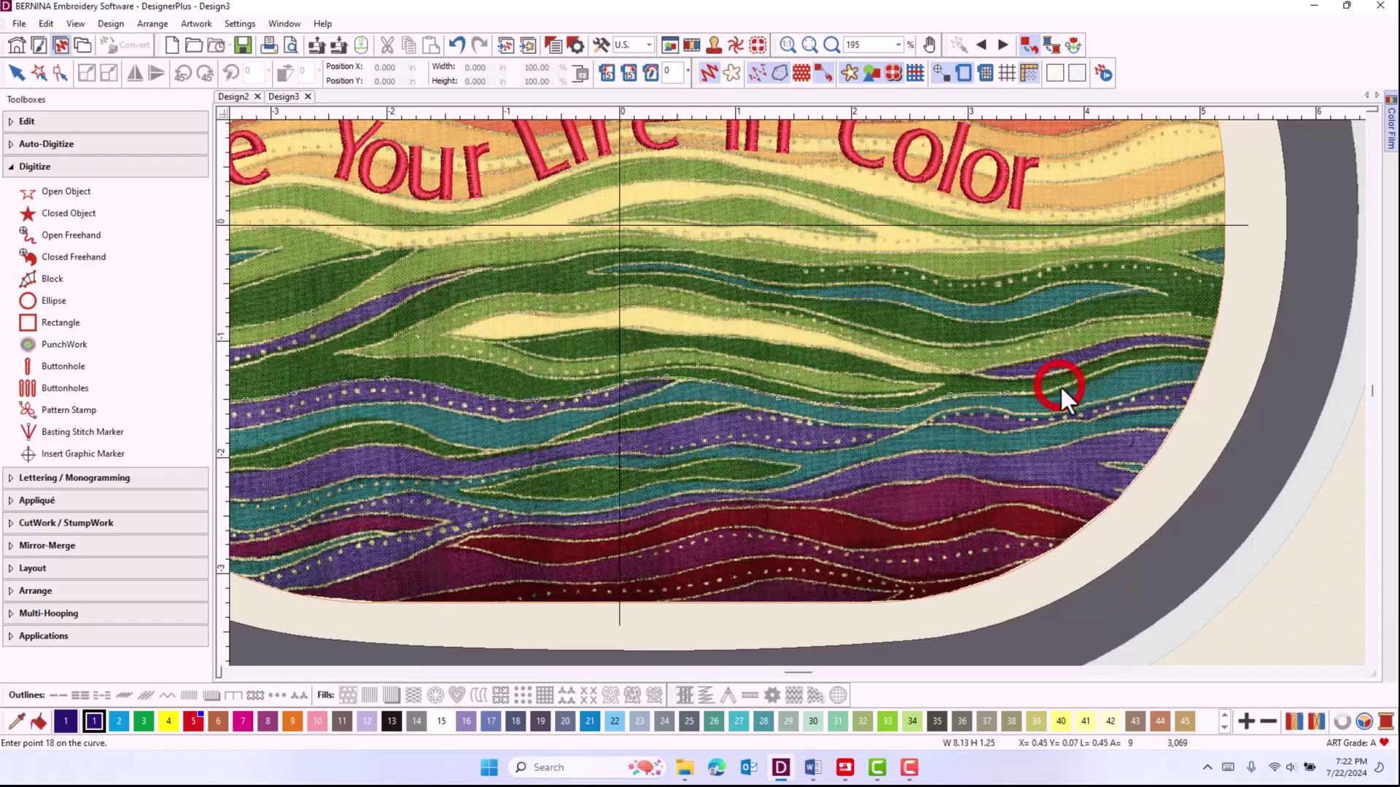
left_click(1063, 387)
Lay the purple second line along the wave baseline, then reshape it to follow the band
key("Return")
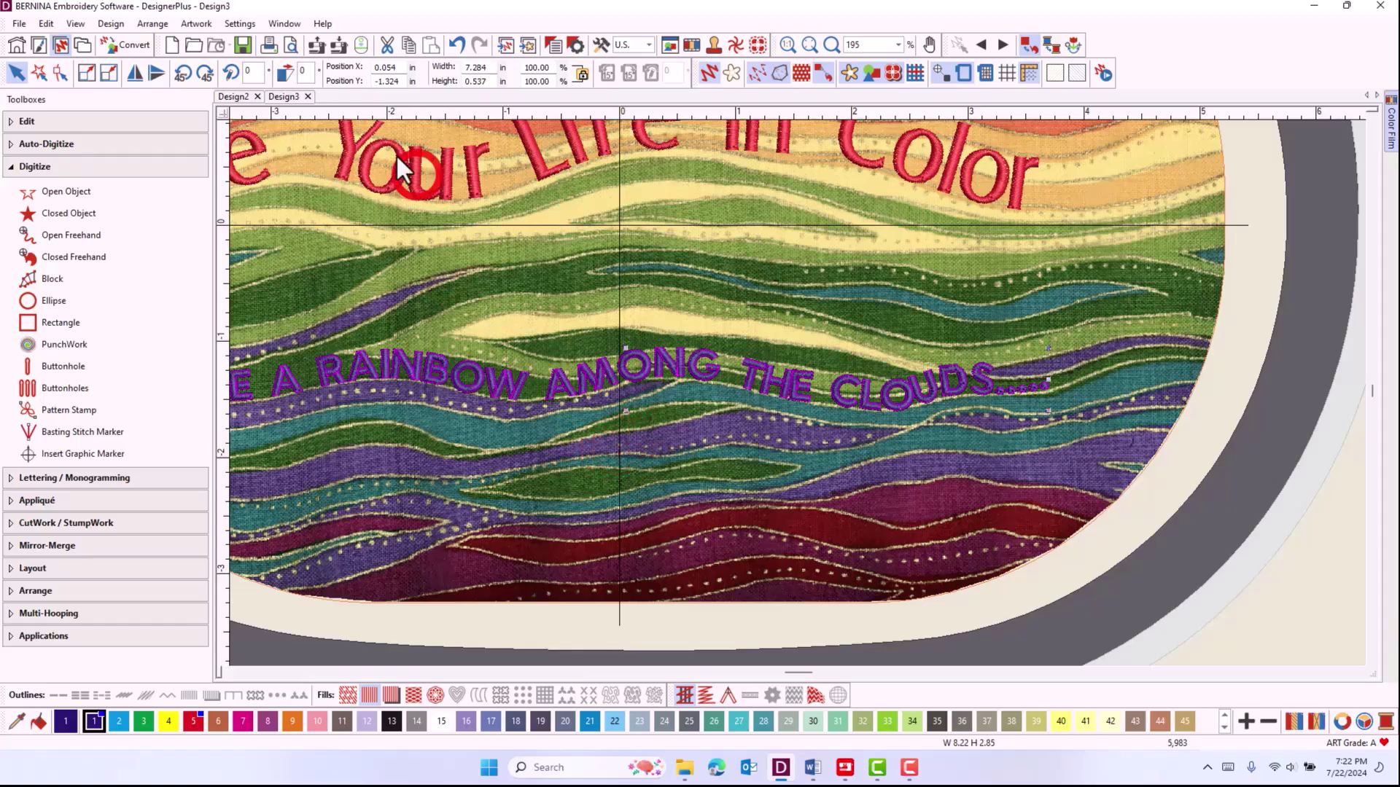
left_click(61, 73)
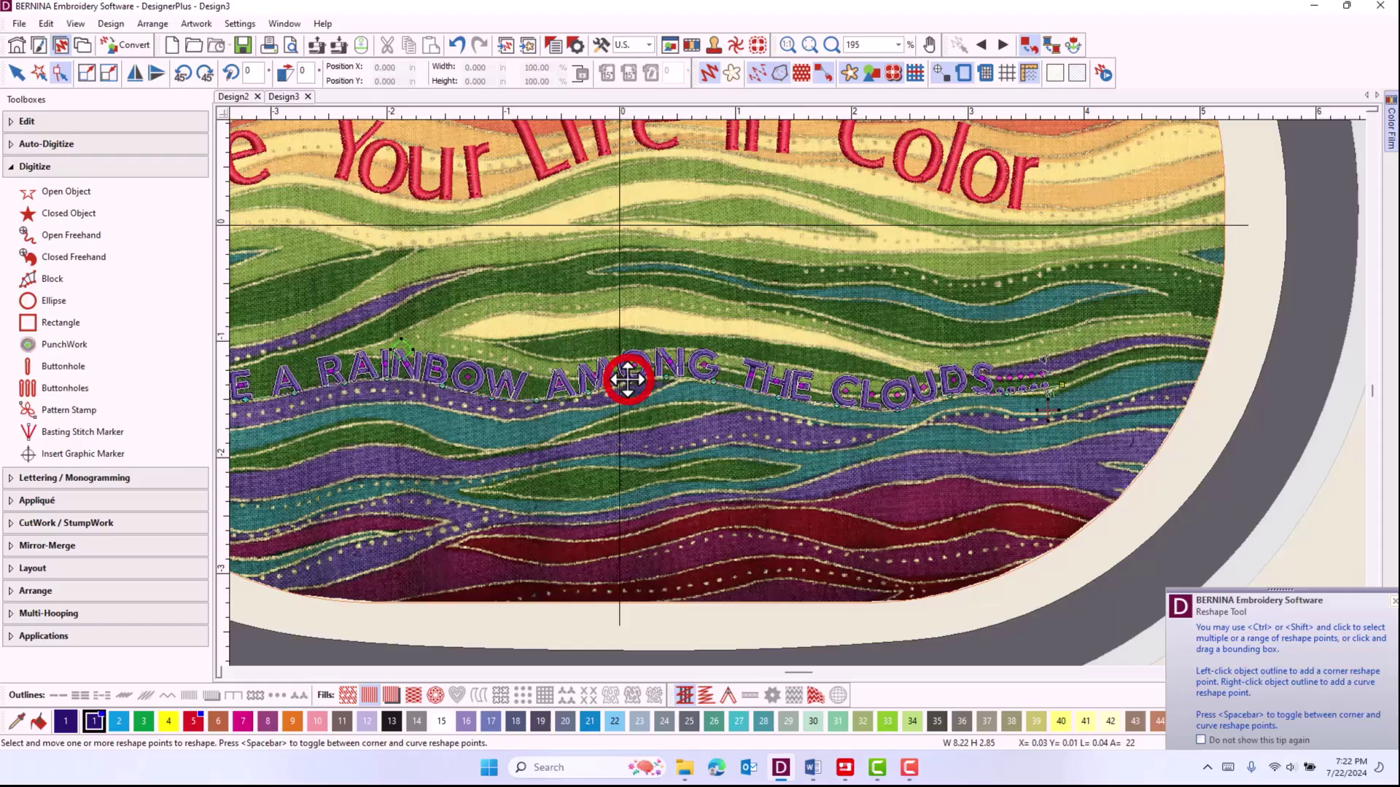
scroll(802, 386, "up", 2)
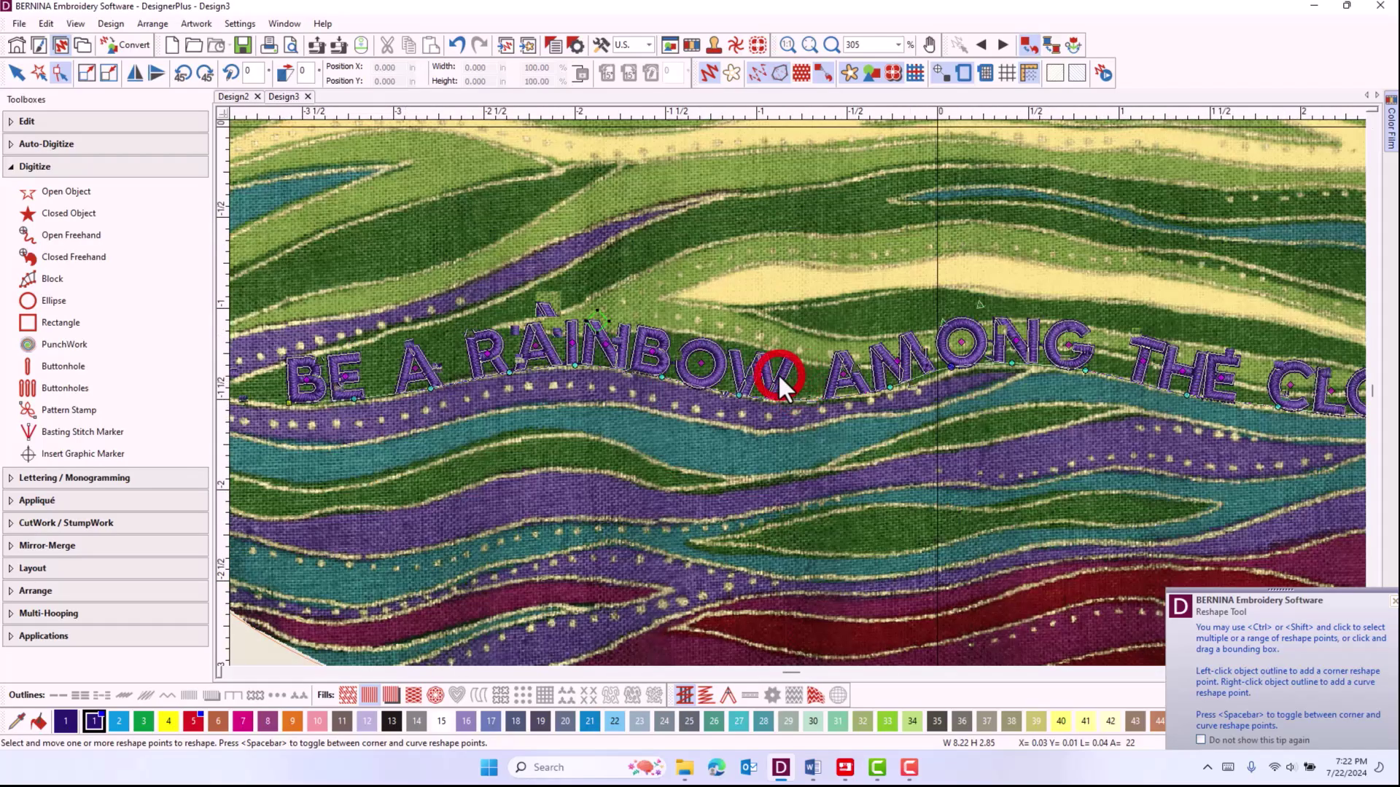
scroll(812, 400, "up", 1)
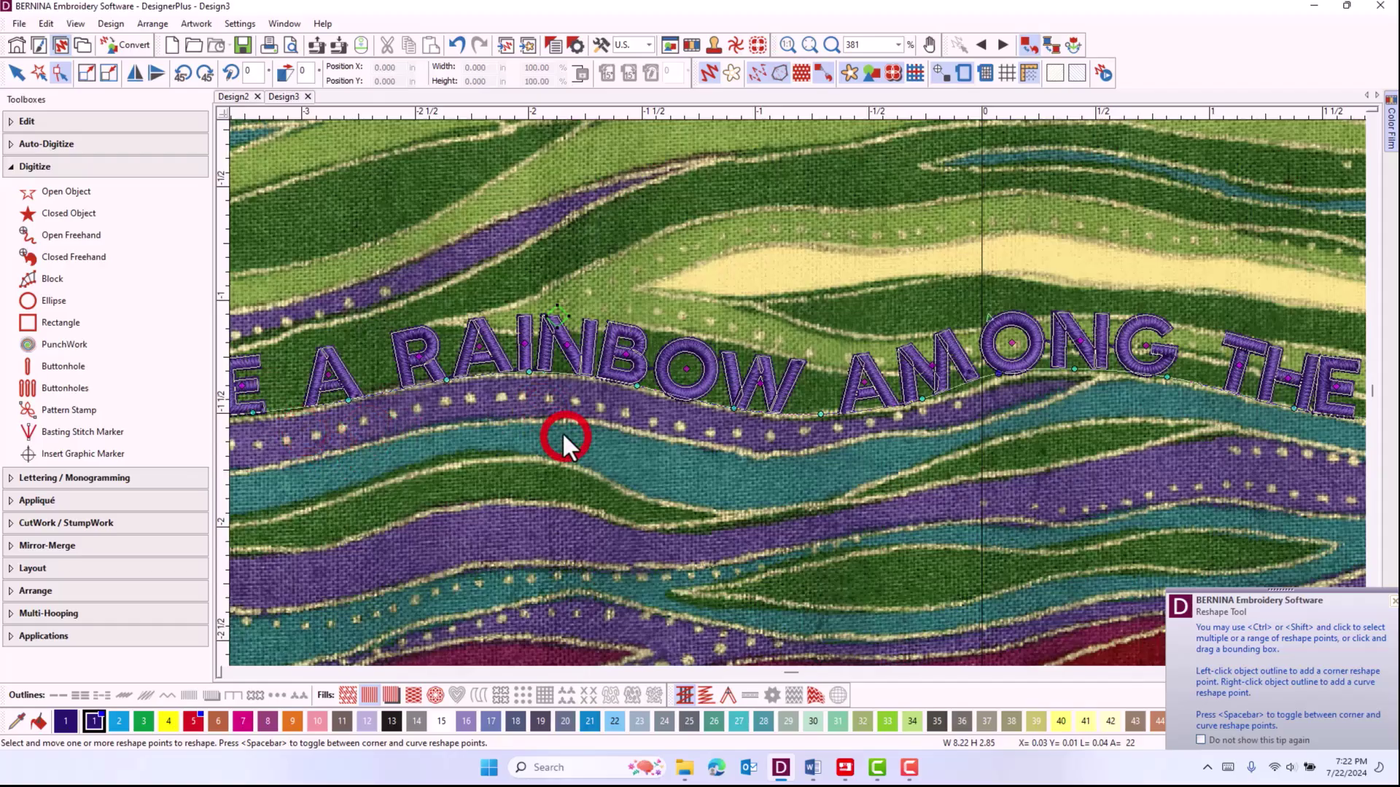
scroll(350, 418, "down", 2)
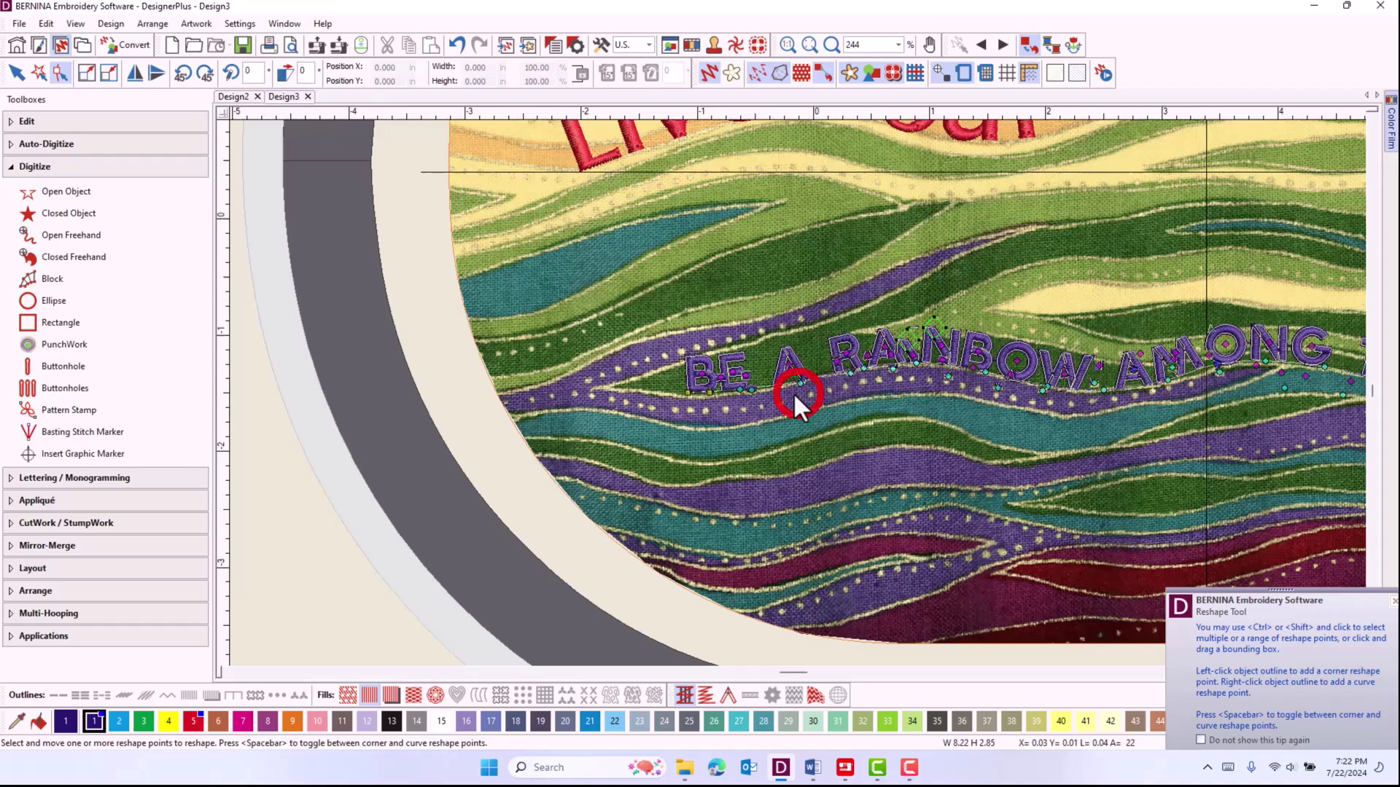
scroll(793, 393, "down", 1)
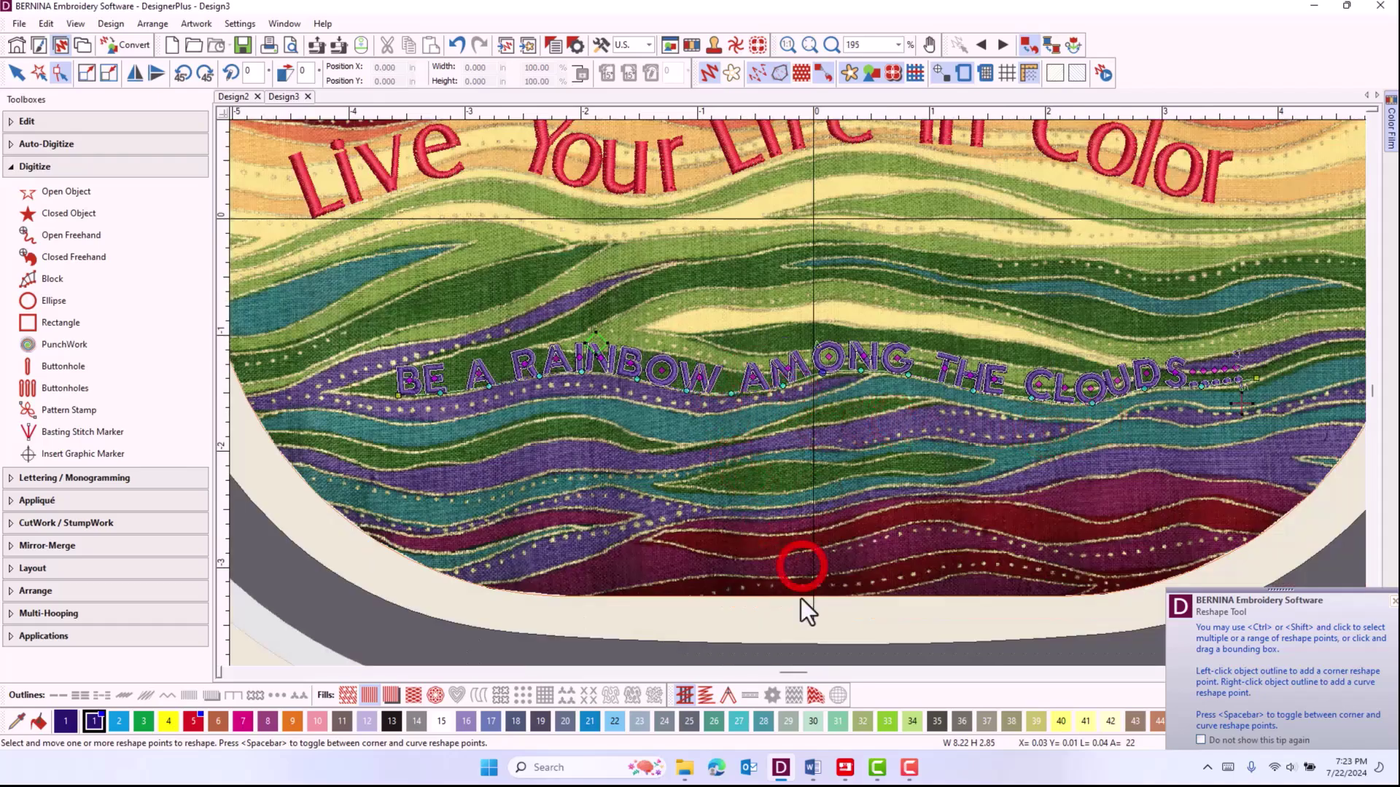
Recolour the 'BE A RAINBOW AMONG THE CLOUDS' line with blue palette colour 21
left_click(696, 663)
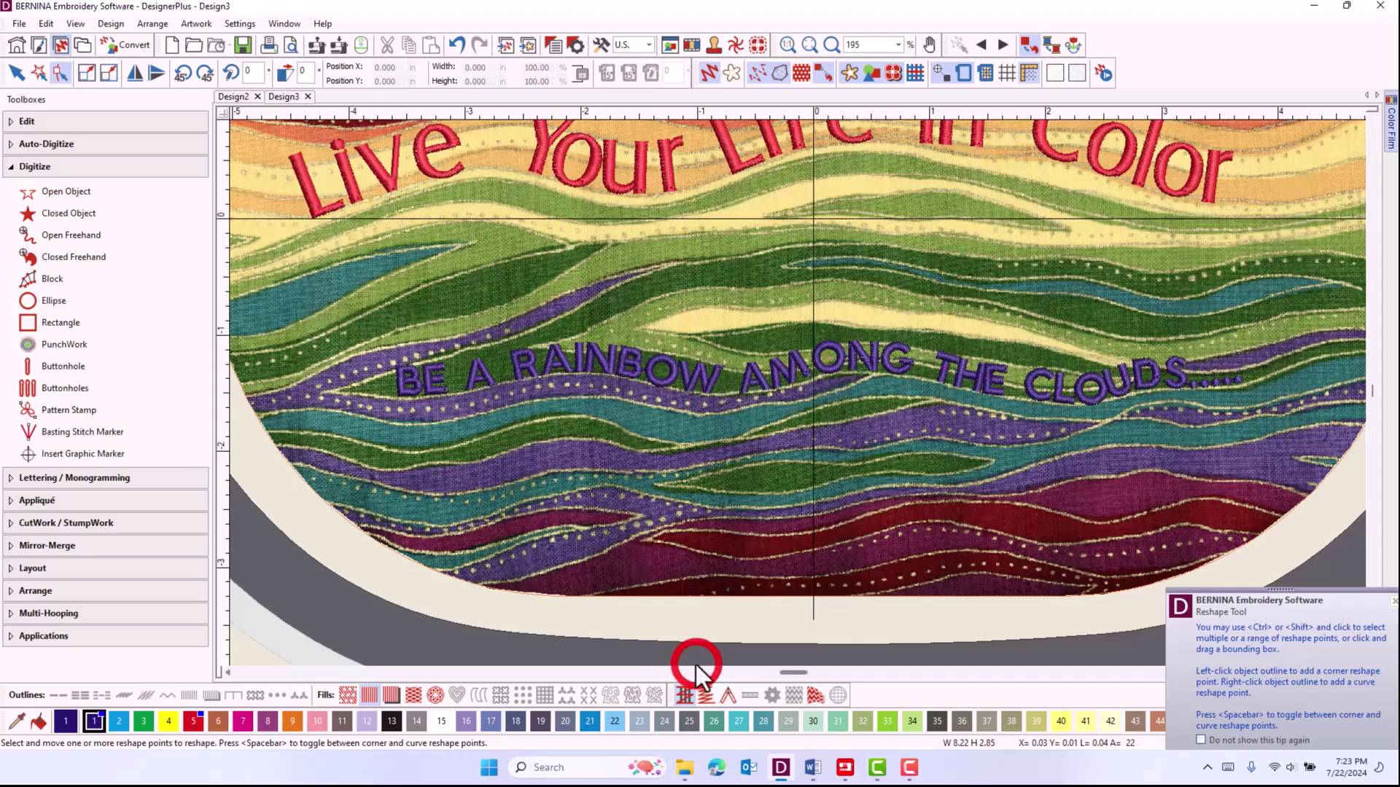
left_click(670, 374)
left_click(589, 721)
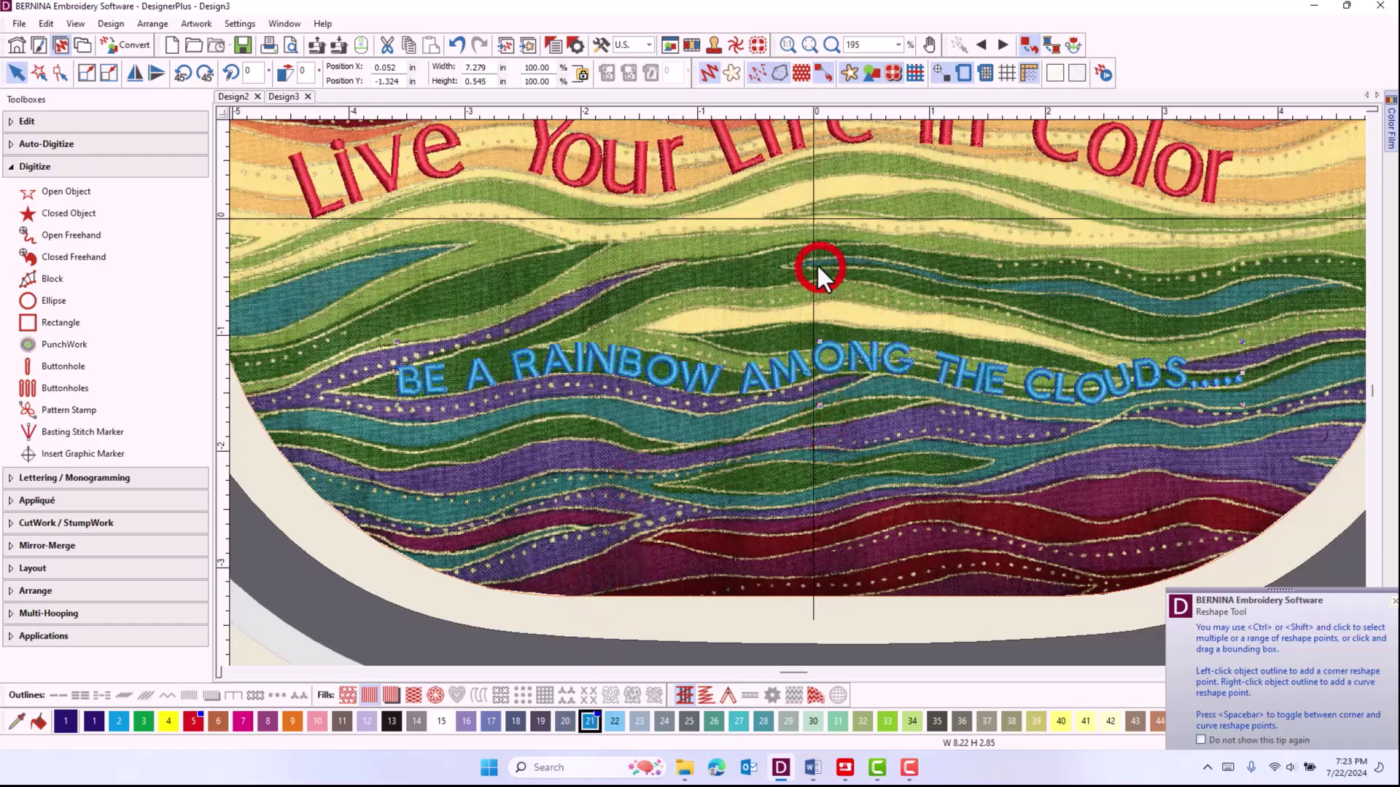
scroll(817, 264, "down", 1)
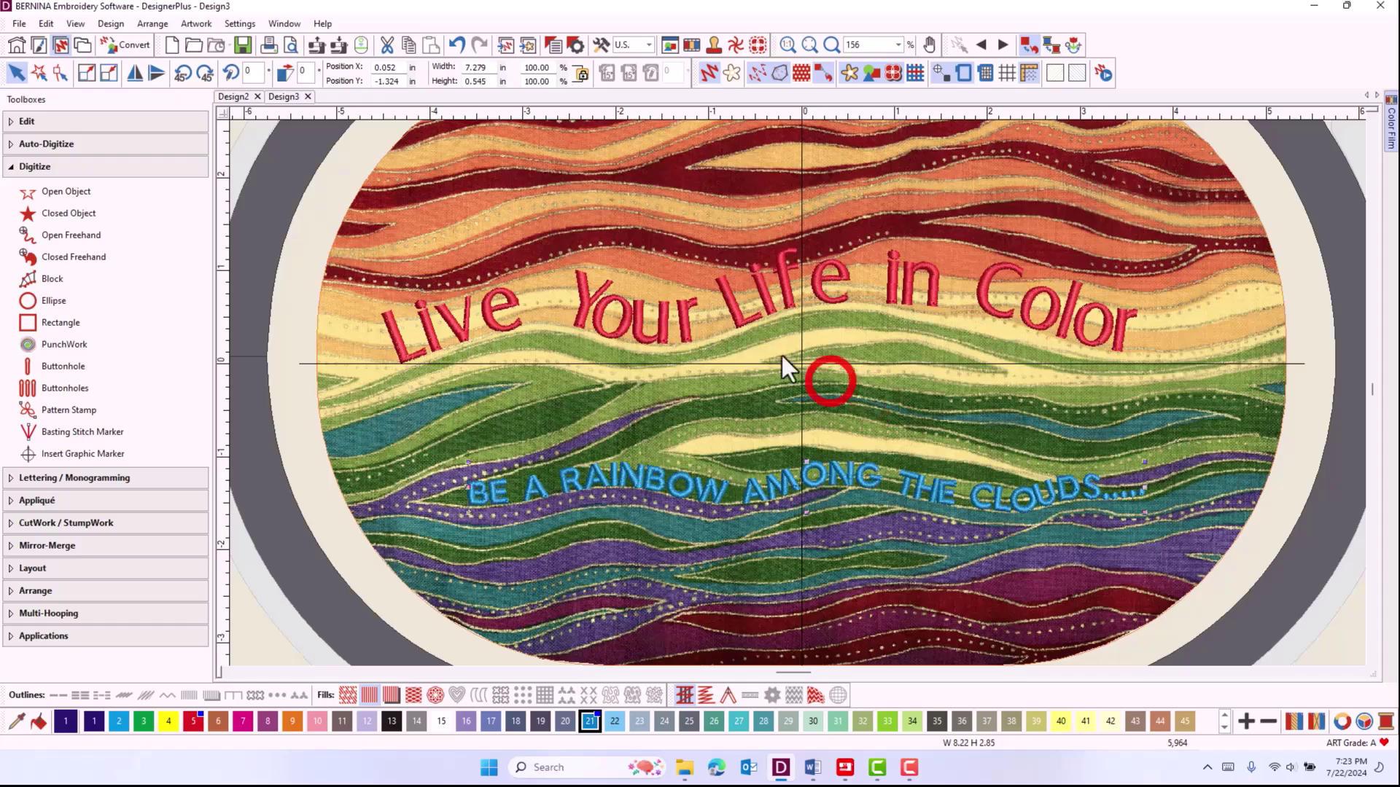
Send the two-line design to the B990 embroidery machine for stitchout
left_click(337, 46)
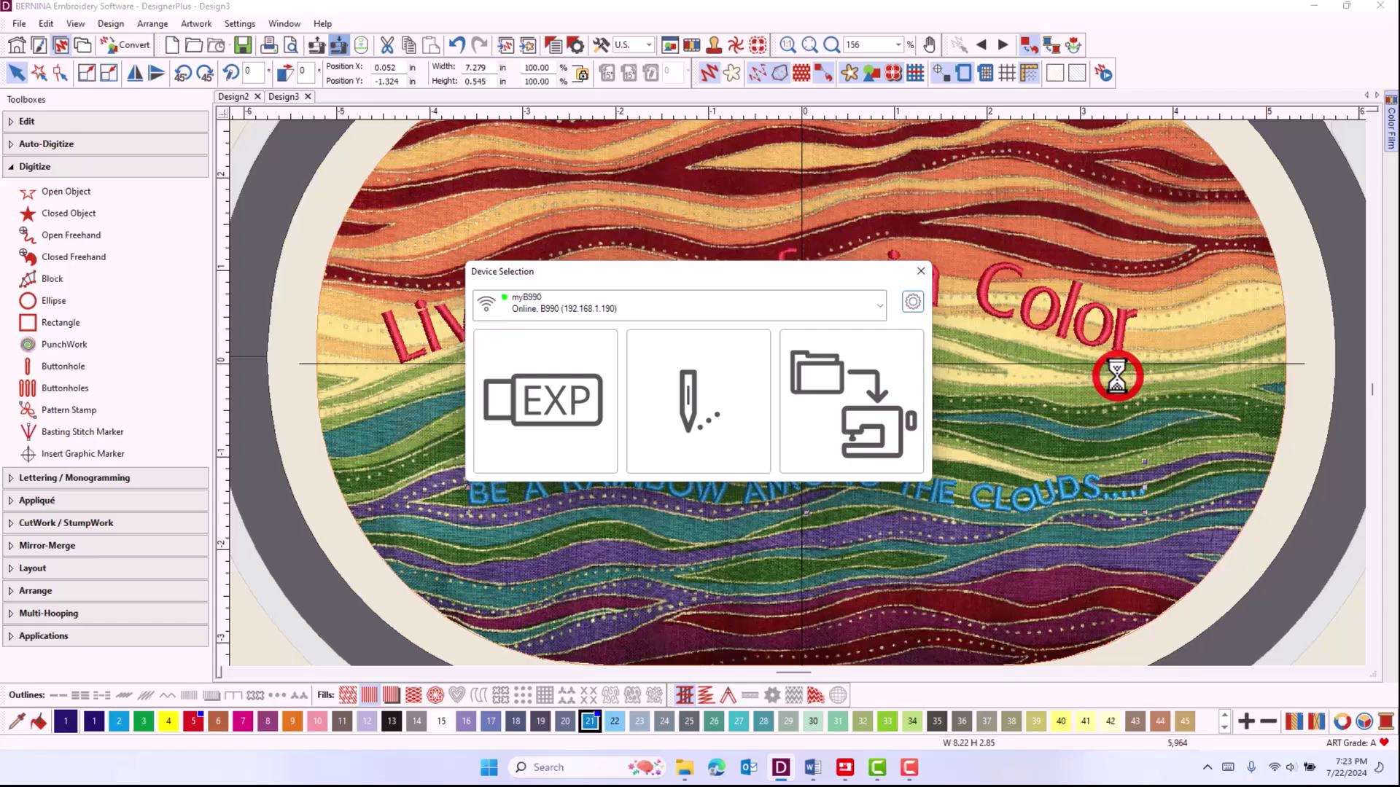
left_click(689, 432)
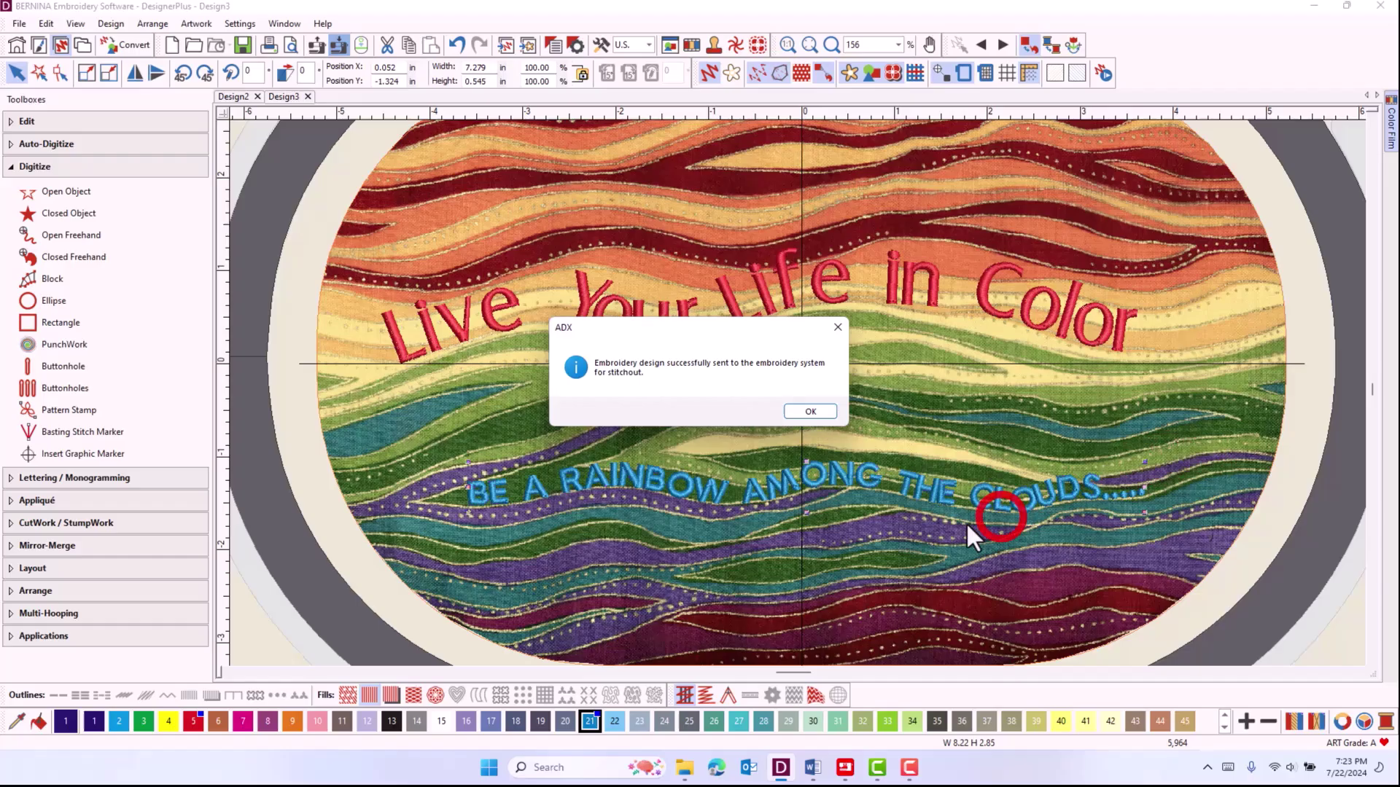